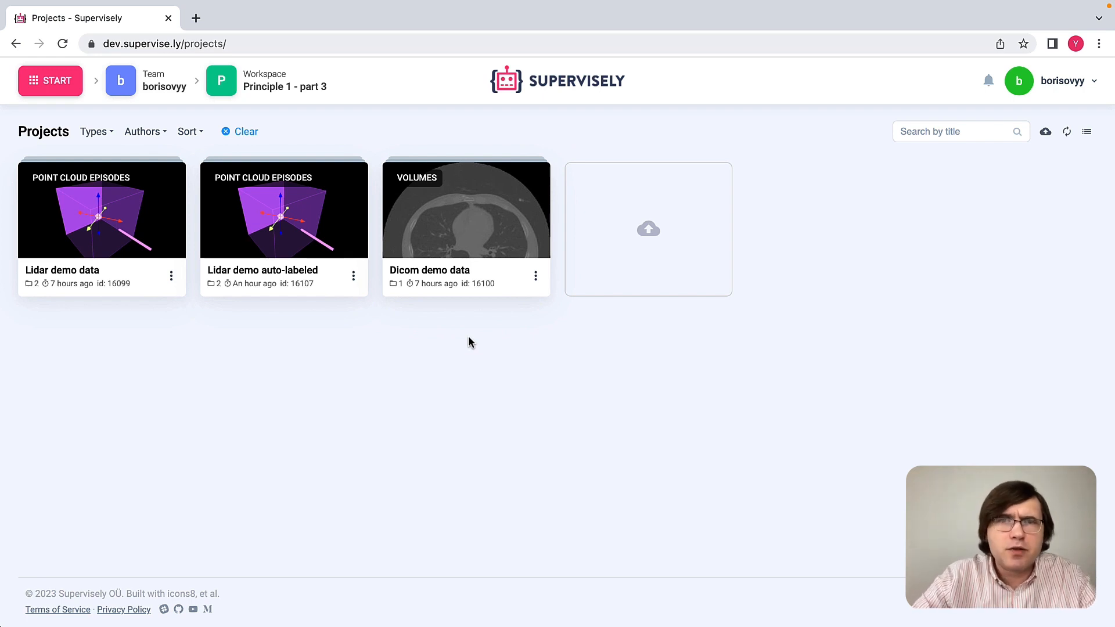
# Step: Open the Dicom demo data project and review its brainstem and lung class definitions
pyautogui.click(496, 230)
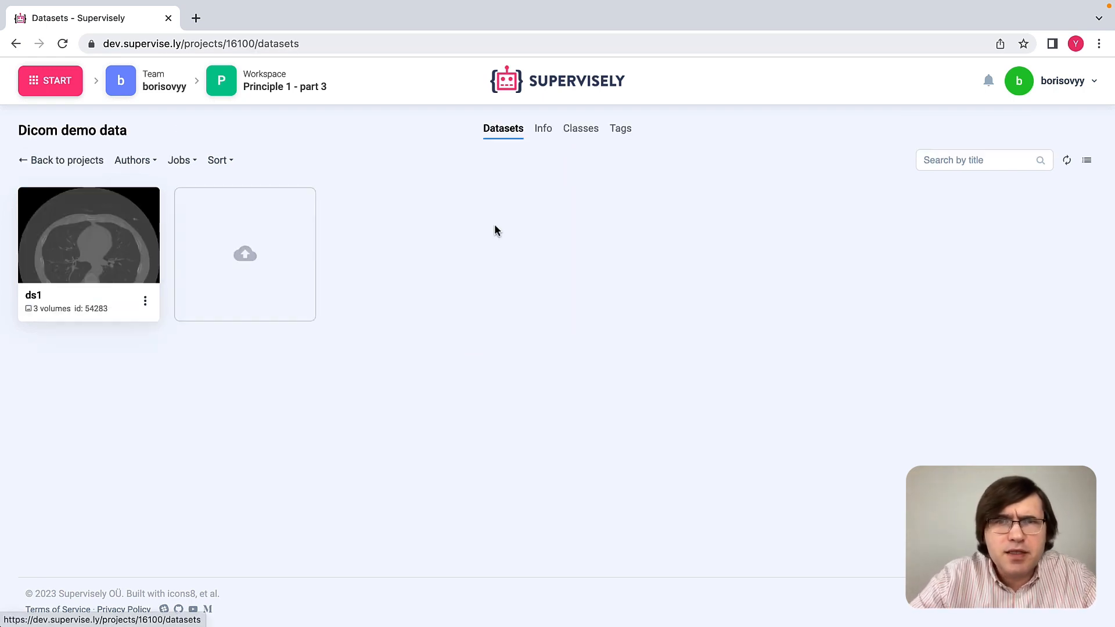
pyautogui.click(580, 130)
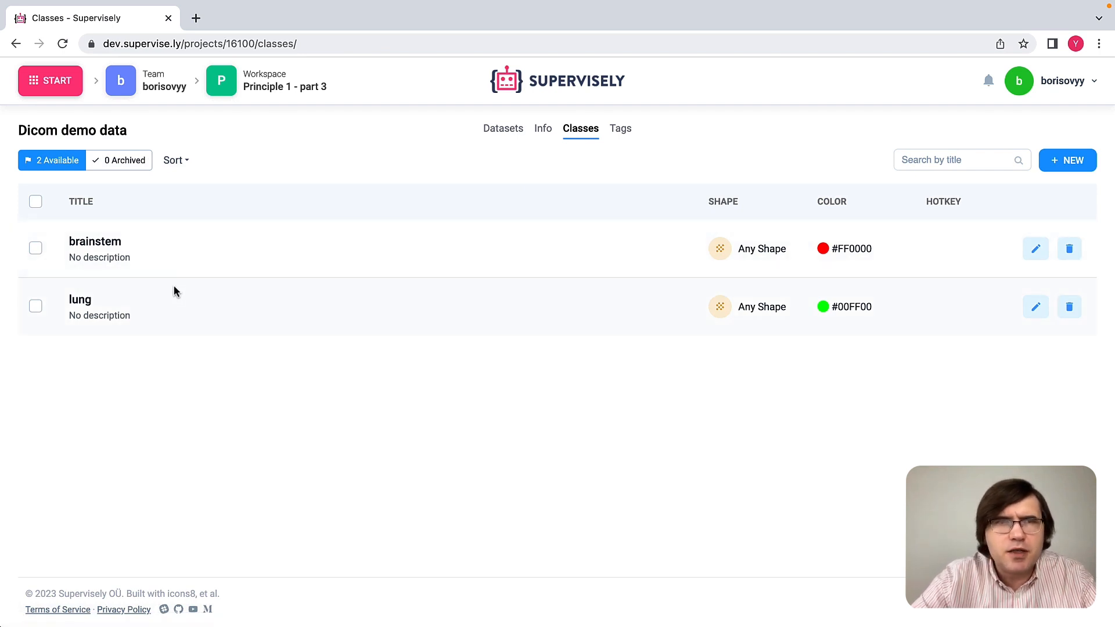
pyautogui.doubleClick(96, 240)
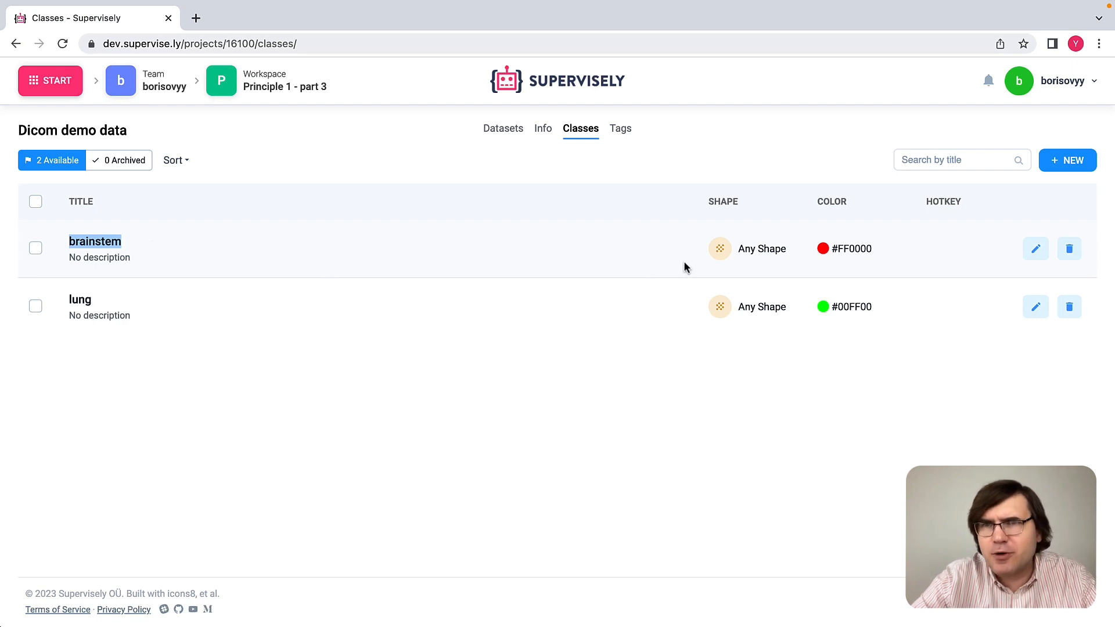
pyautogui.doubleClick(746, 250)
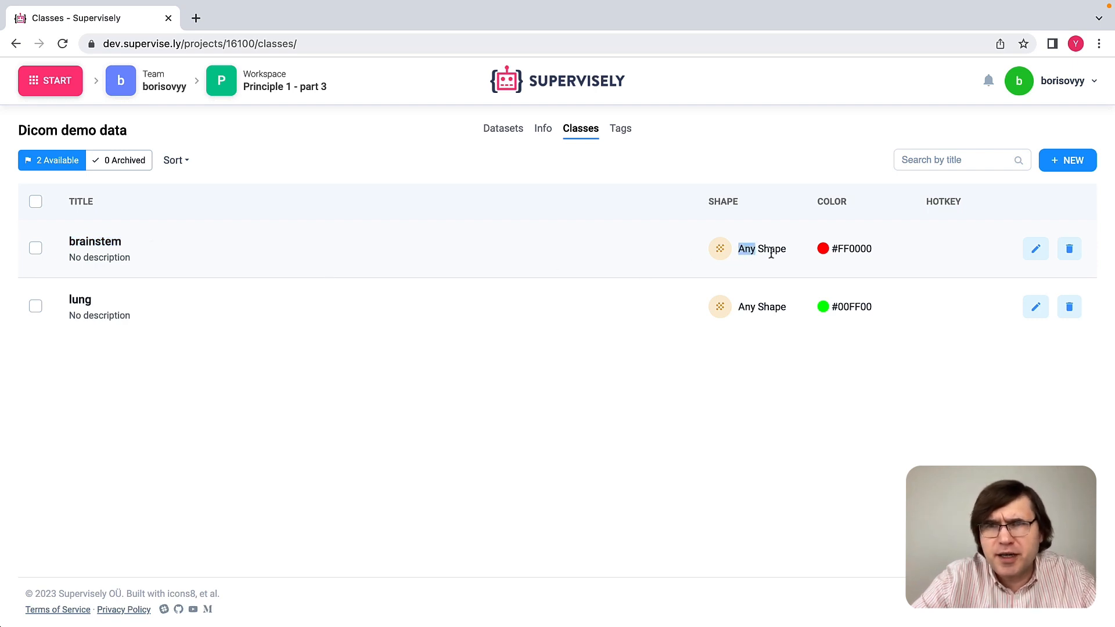
pyautogui.click(771, 254)
pyautogui.doubleClick(81, 297)
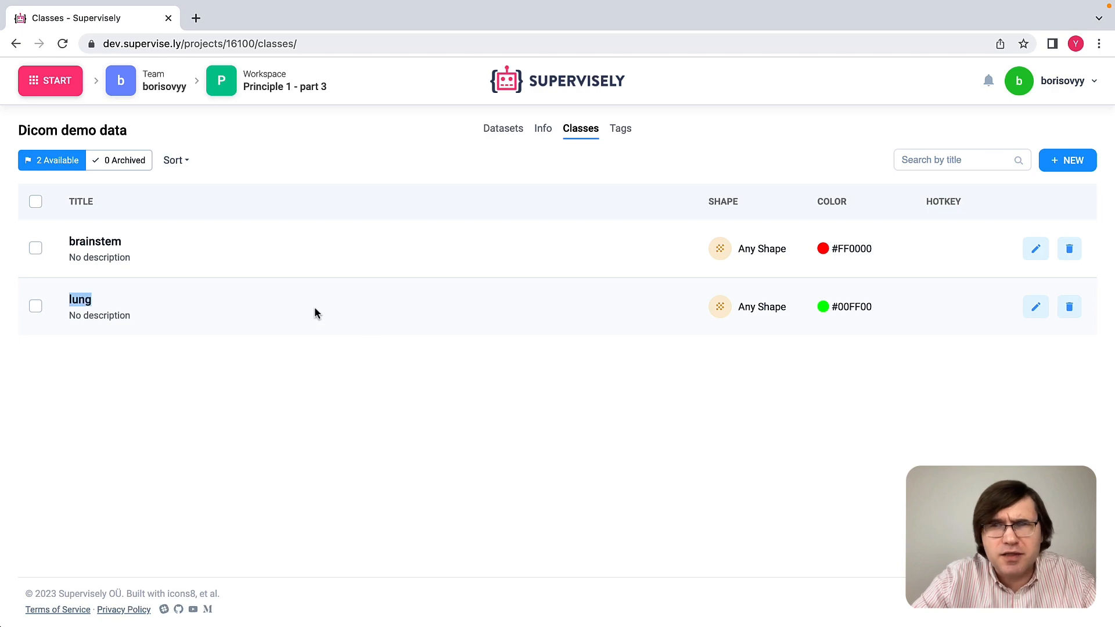
# Step: Open the ds1 dataset for annotation and list all figures of the brainstem object in the MRHead volume
pyautogui.click(503, 129)
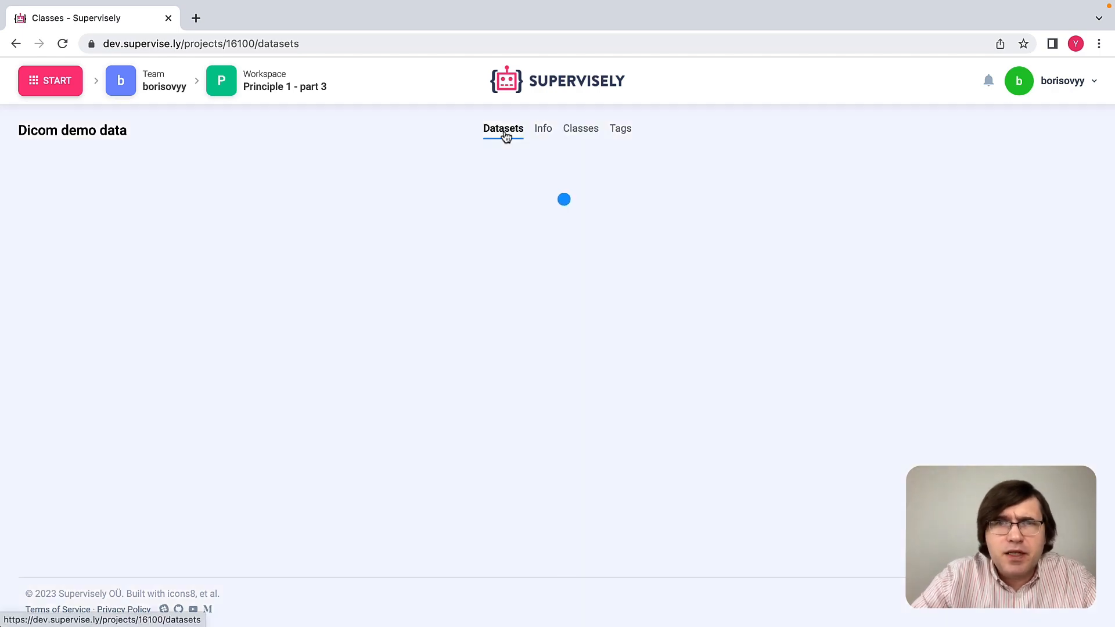
pyautogui.click(75, 252)
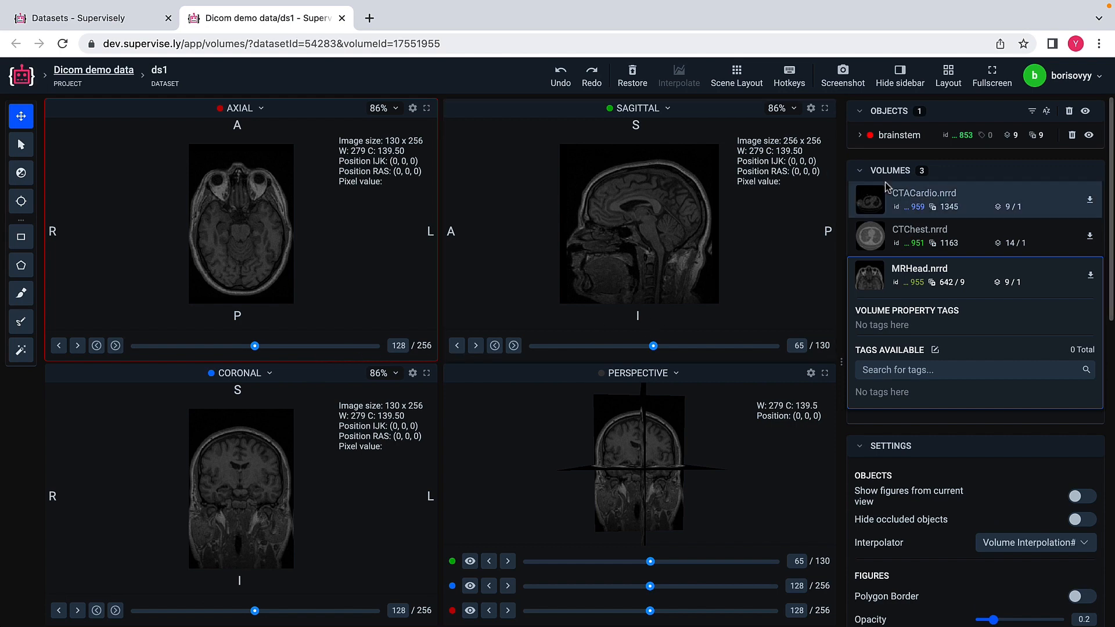
pyautogui.click(903, 143)
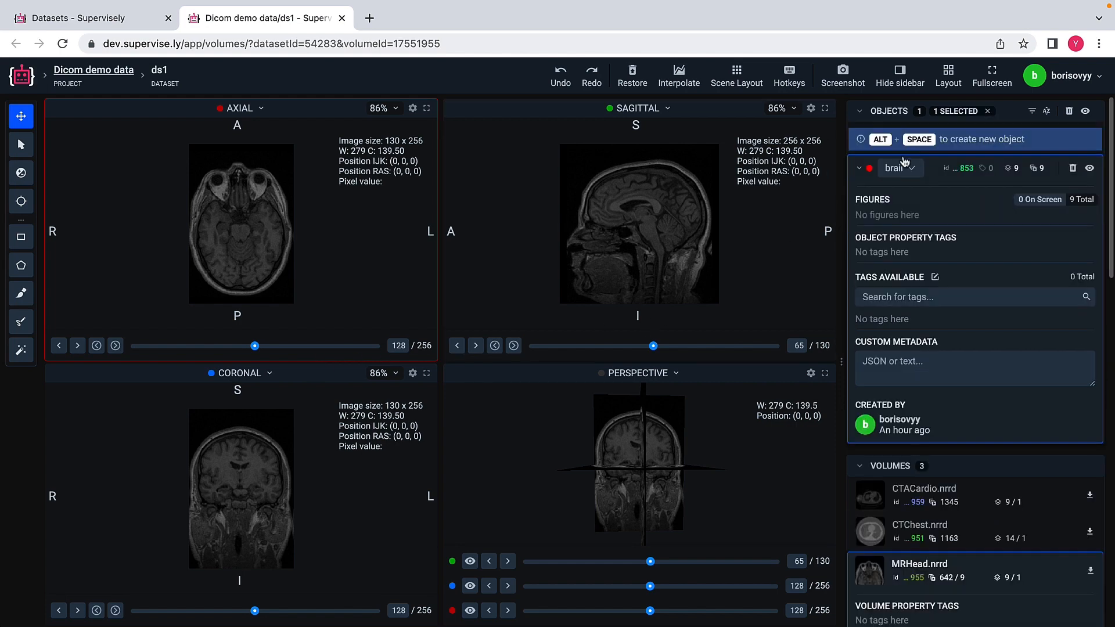
pyautogui.click(1082, 203)
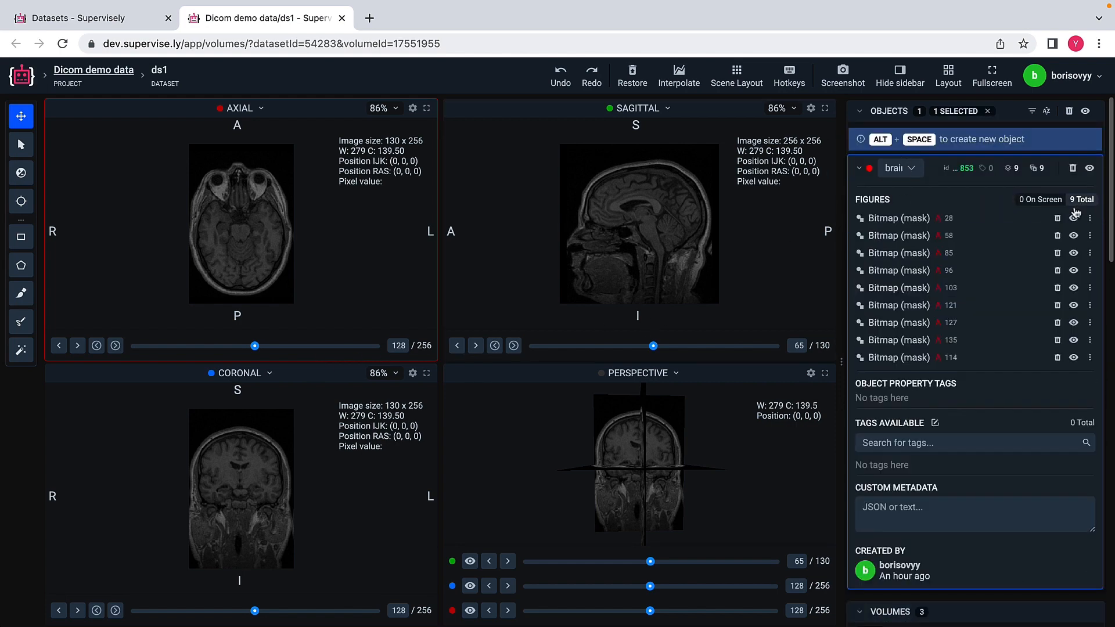
# Step: Inspect the brainstem masks on axial slices 28 and 58 at 227% zoom
pyautogui.click(900, 220)
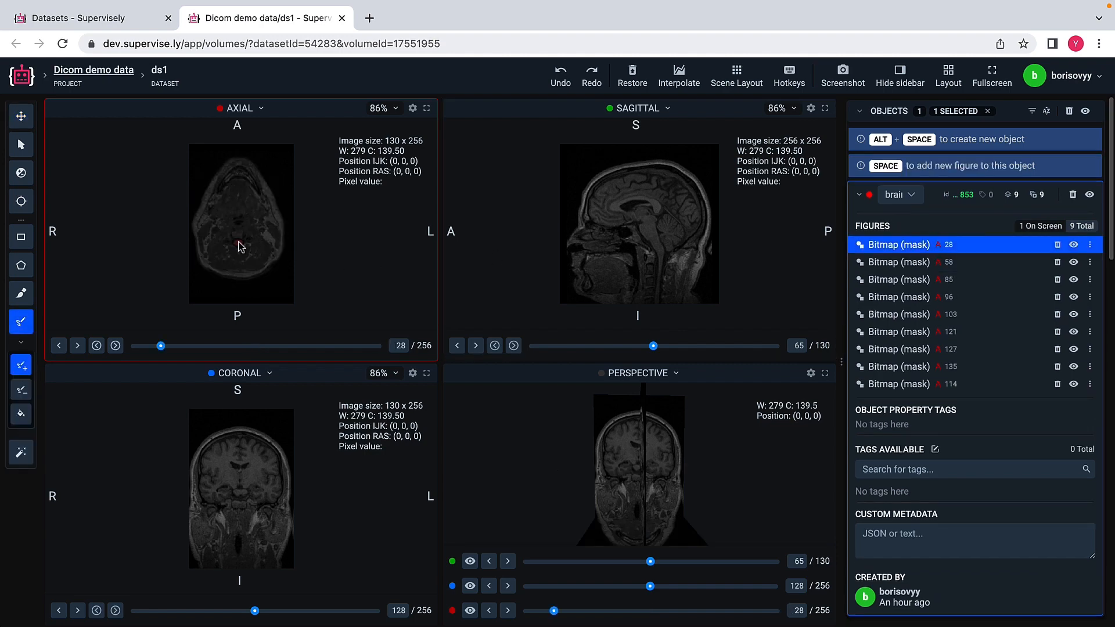
pyautogui.scroll(6, 238, 250)
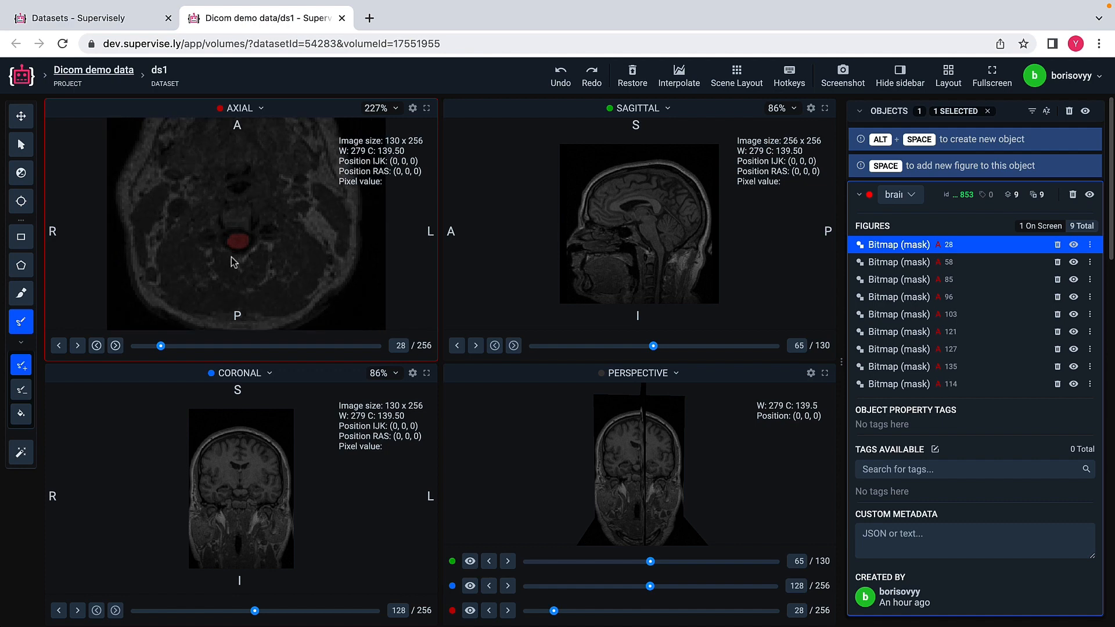
pyautogui.click(885, 264)
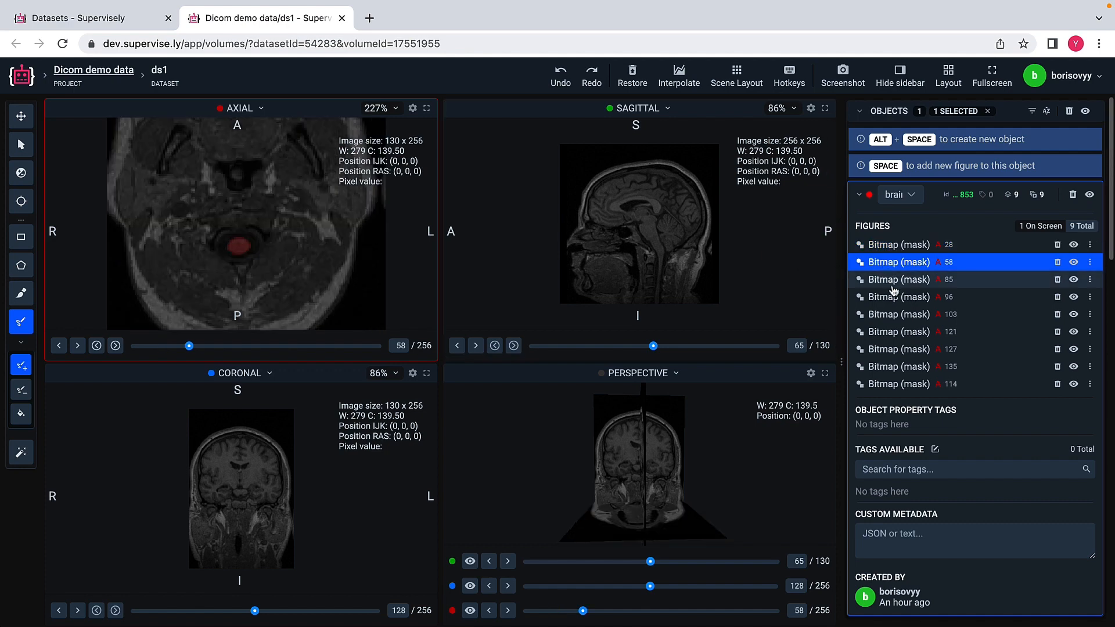
# Step: Clear the object selection, then reselect the brainstem object and list all its figures again
pyautogui.click(989, 115)
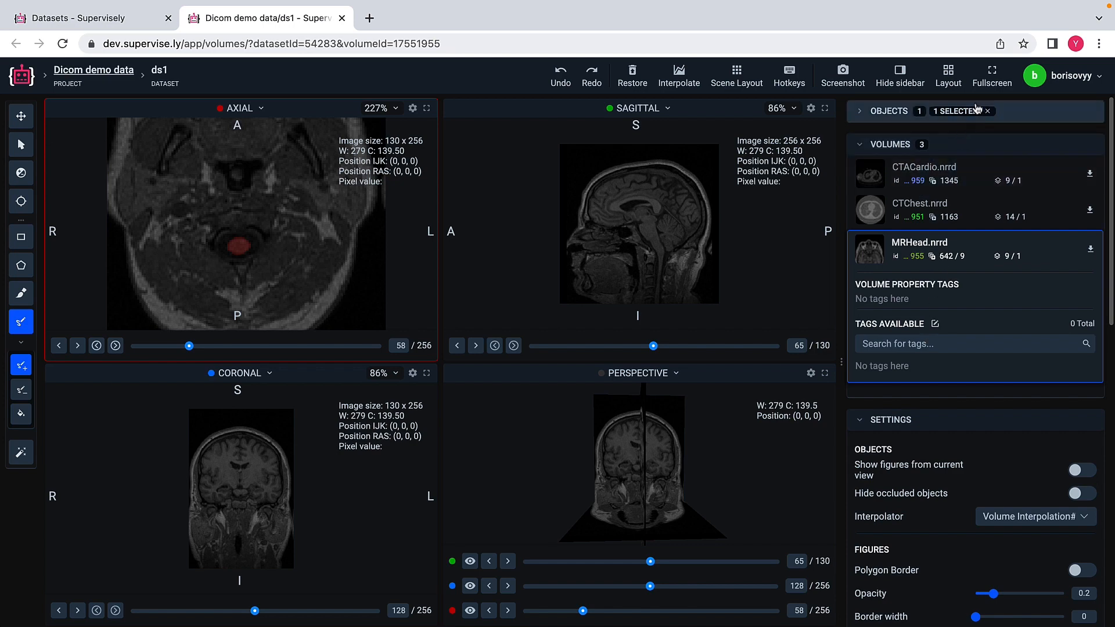
pyautogui.click(987, 111)
pyautogui.click(860, 112)
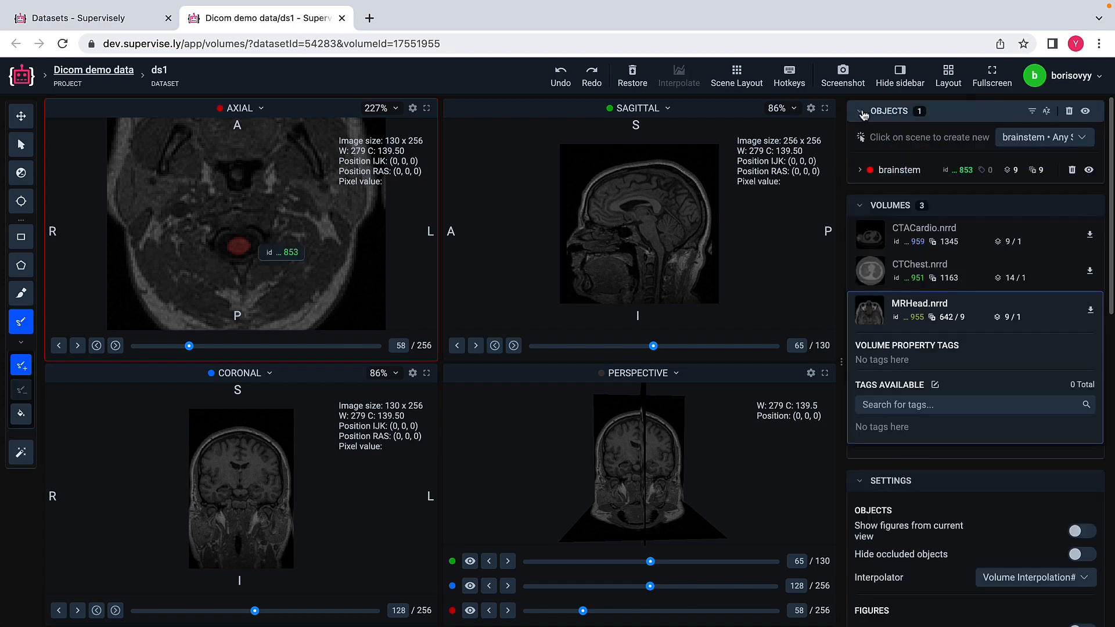
pyautogui.click(902, 171)
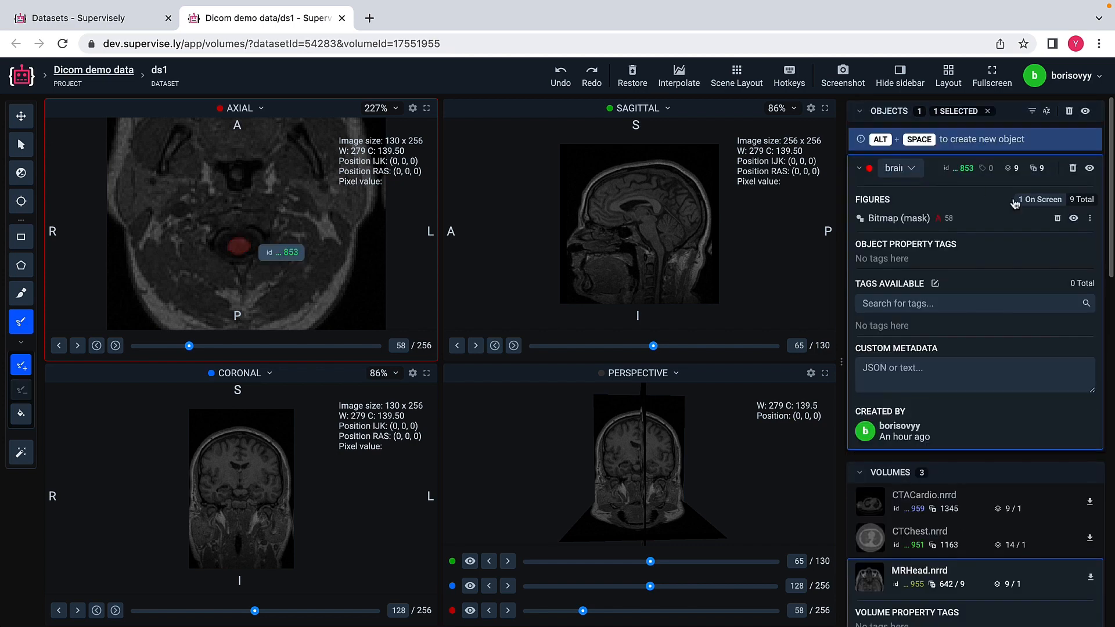
pyautogui.click(1083, 200)
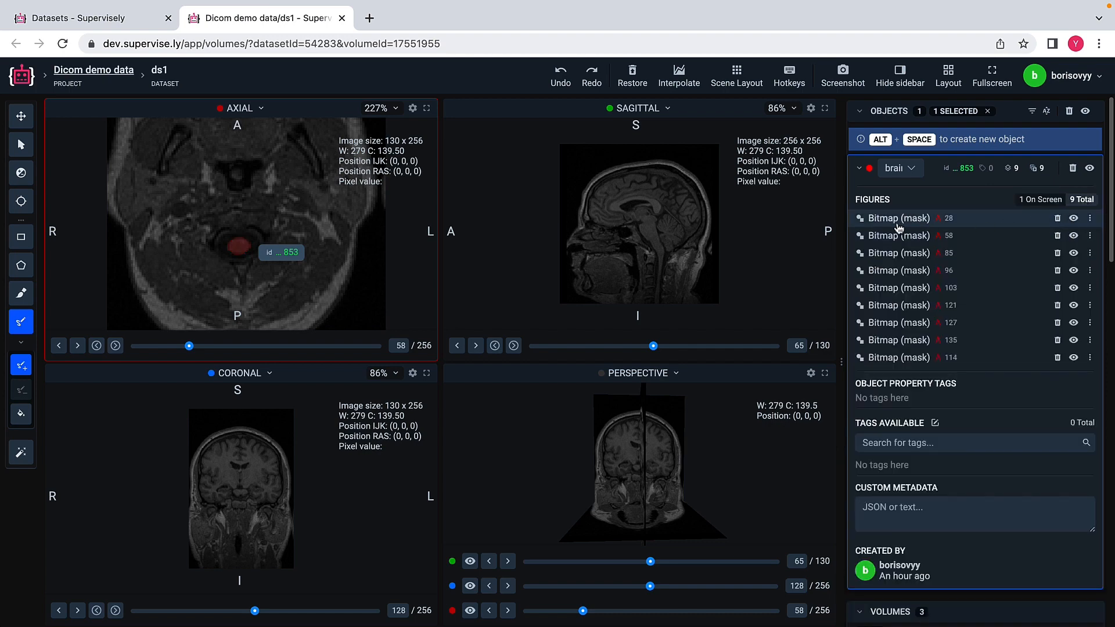
# Step: Go through the brainstem object's bitmap masks from slice 58 to the last listed one on slice 114
pyautogui.click(897, 264)
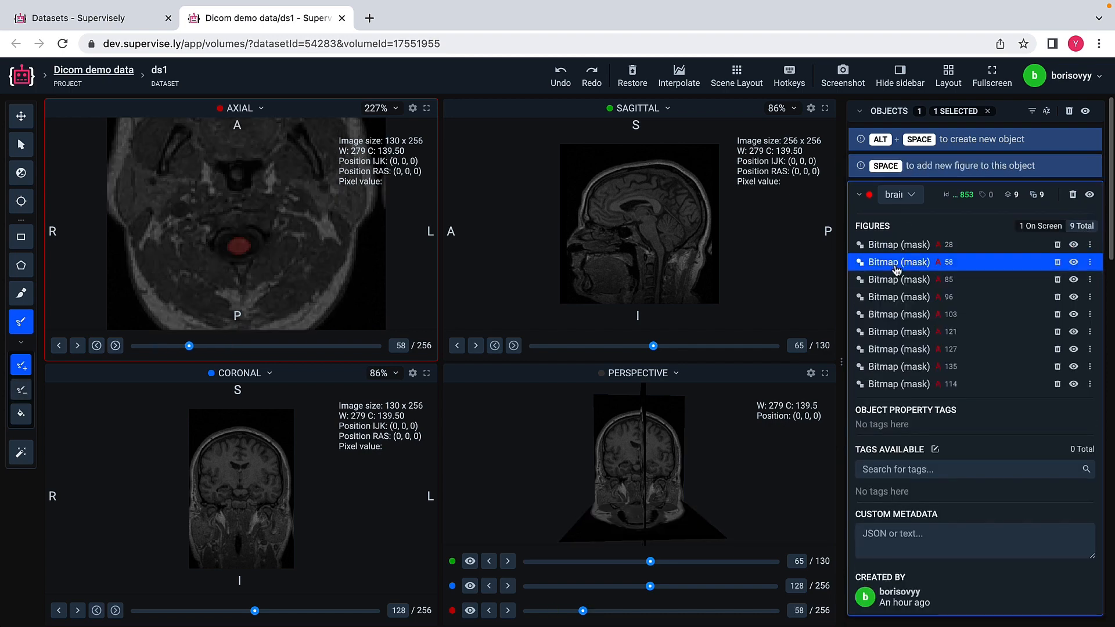
pyautogui.click(897, 280)
pyautogui.click(897, 296)
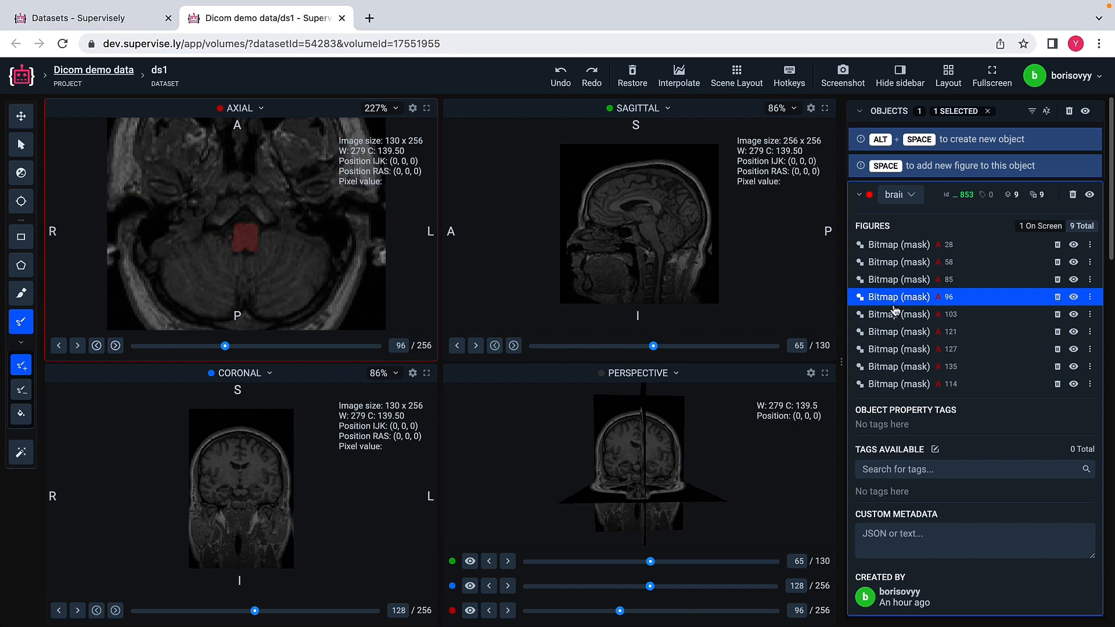
pyautogui.click(895, 313)
pyautogui.click(892, 332)
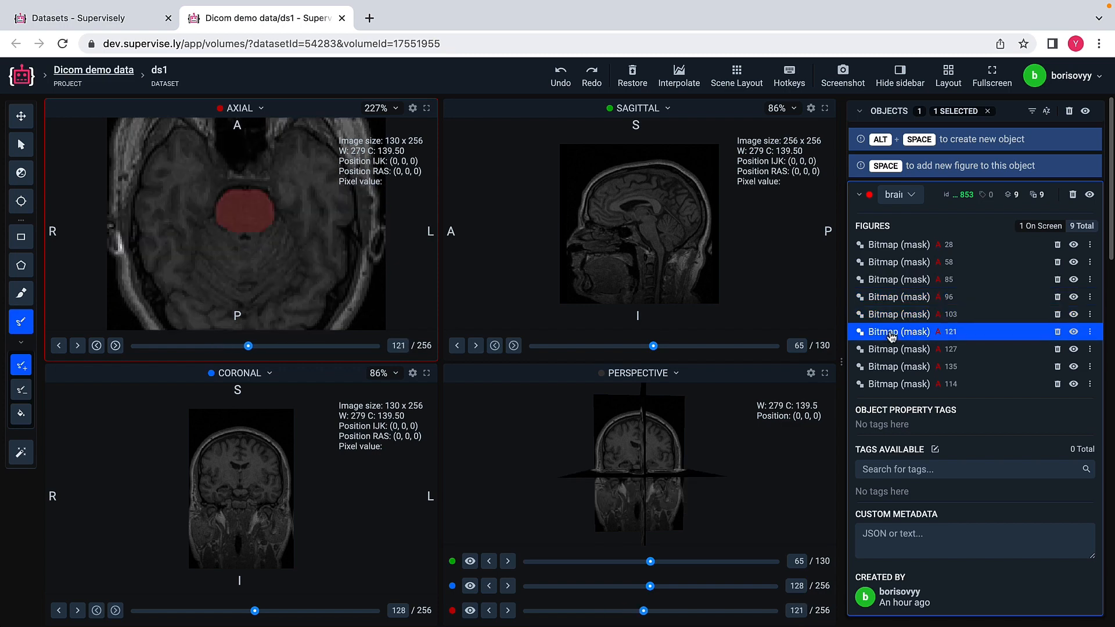
pyautogui.click(893, 349)
pyautogui.click(893, 366)
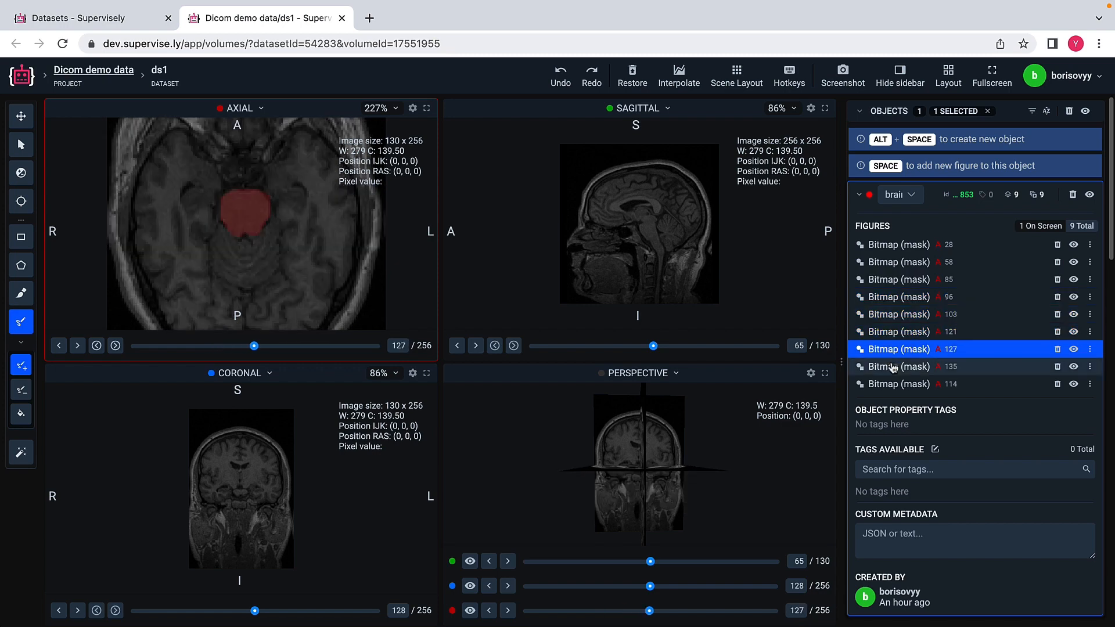
pyautogui.click(891, 384)
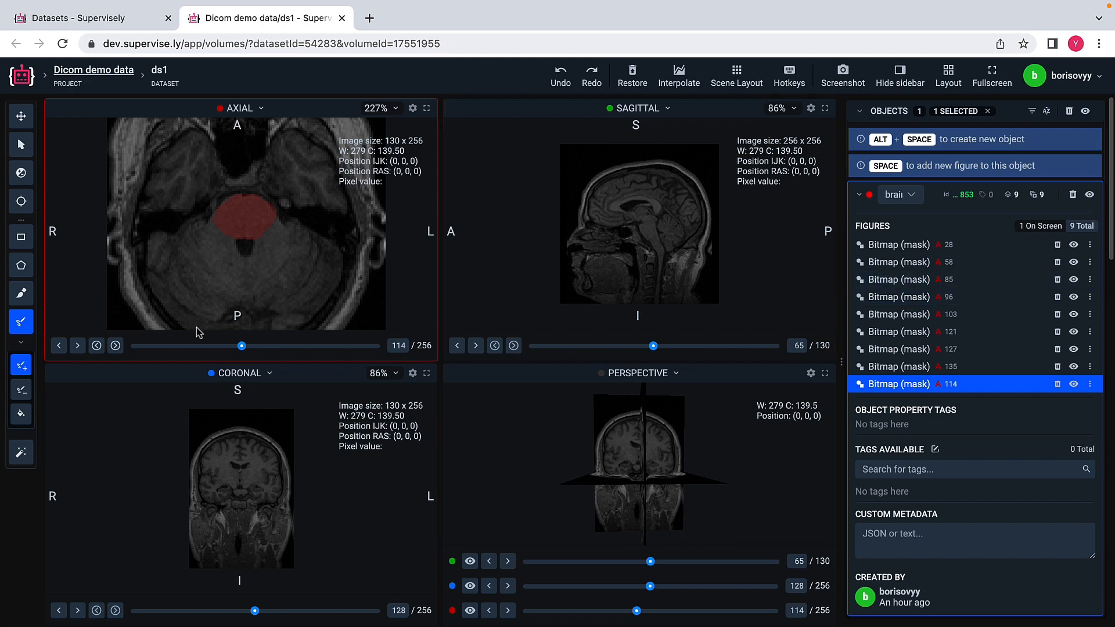
# Step: Step through neighbouring axial slices to compare labeled and unlabeled ones, ending on slice 121
pyautogui.click(78, 346)
pyautogui.click(78, 346)
pyautogui.click(78, 346)
pyautogui.click(77, 346)
pyautogui.click(78, 346)
pyautogui.click(78, 346)
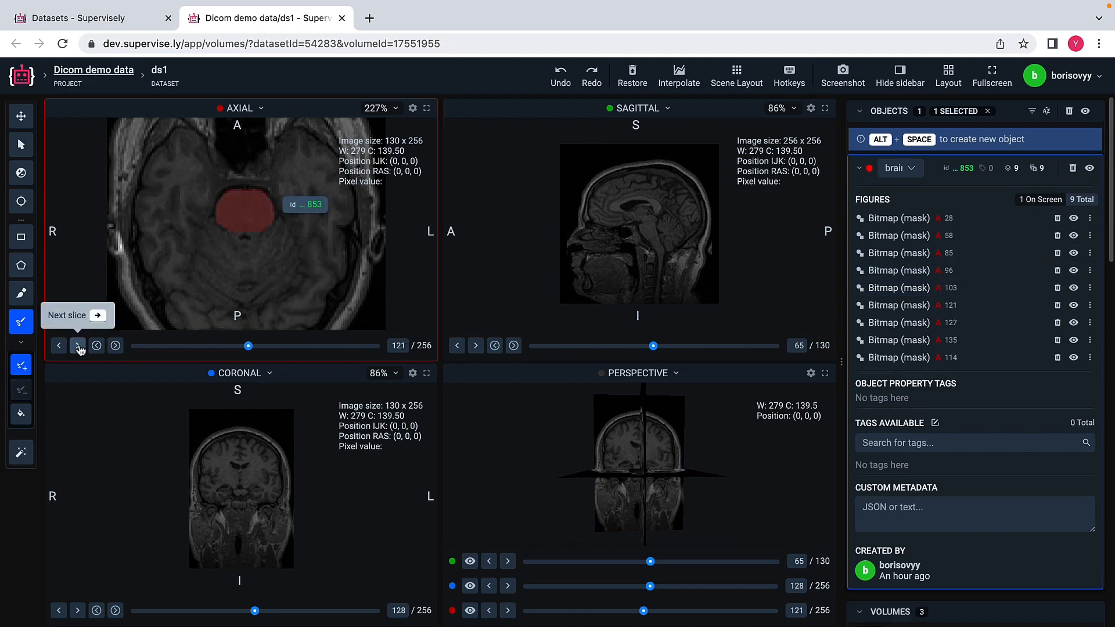
pyautogui.click(78, 347)
pyautogui.click(78, 346)
pyautogui.click(59, 346)
pyautogui.click(59, 346)
pyautogui.click(58, 346)
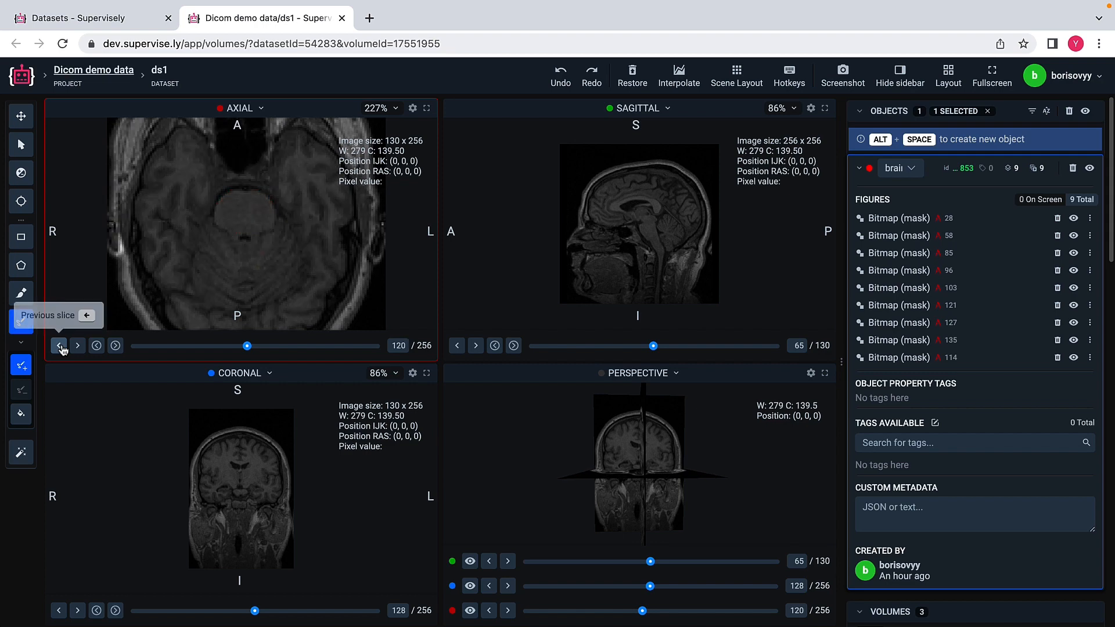
pyautogui.click(78, 347)
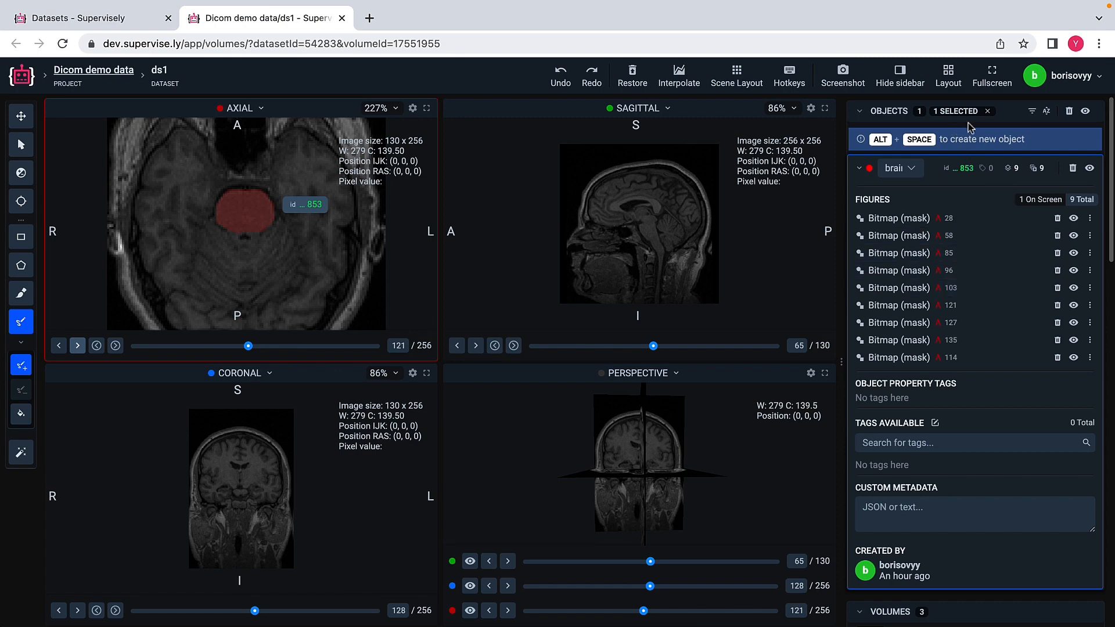
# Step: Interpolate the brainstem masks into a 3D figure and move the axial view to slice 67
pyautogui.click(678, 75)
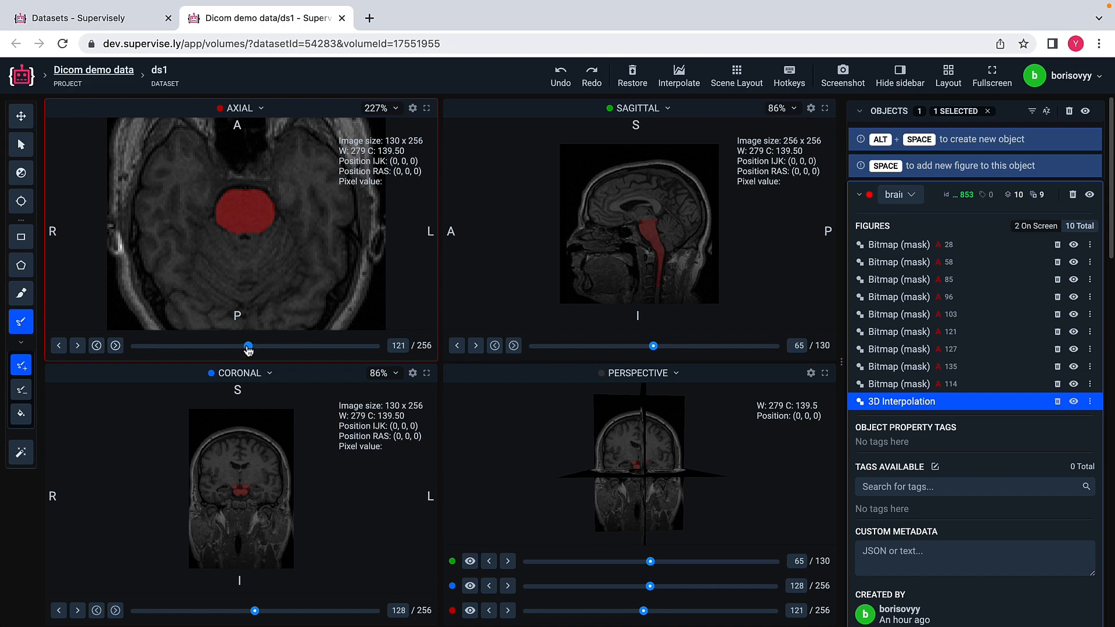
pyautogui.moveTo(248, 347); pyautogui.dragTo(198, 347)
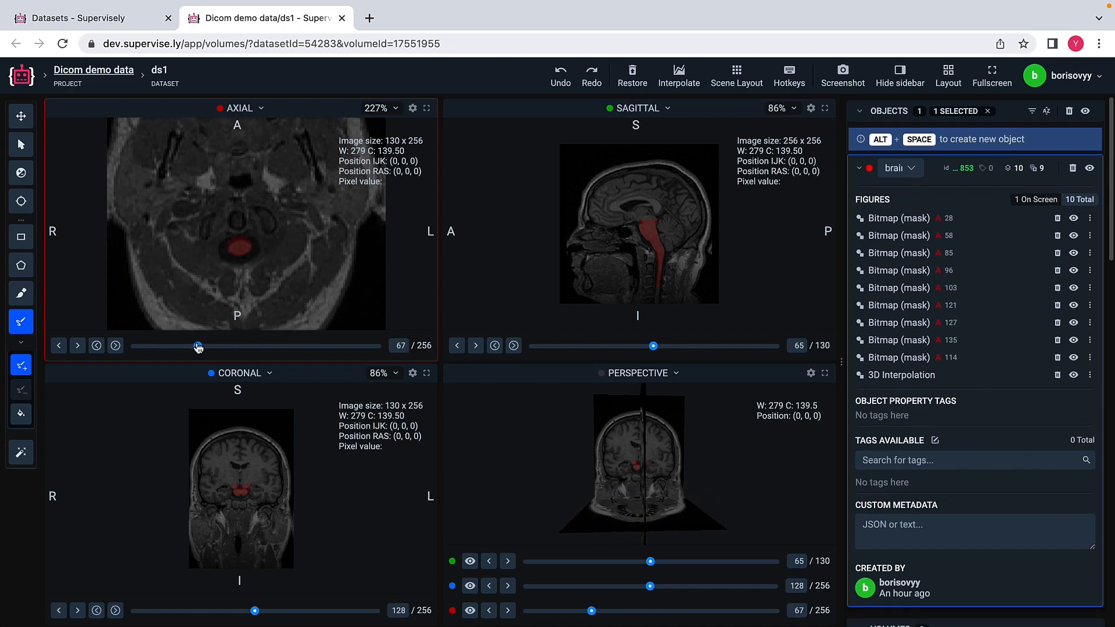
# Step: Step forward through the axial slices from 67 to 94 to examine the interpolated brainstem mask
pyautogui.click(79, 346)
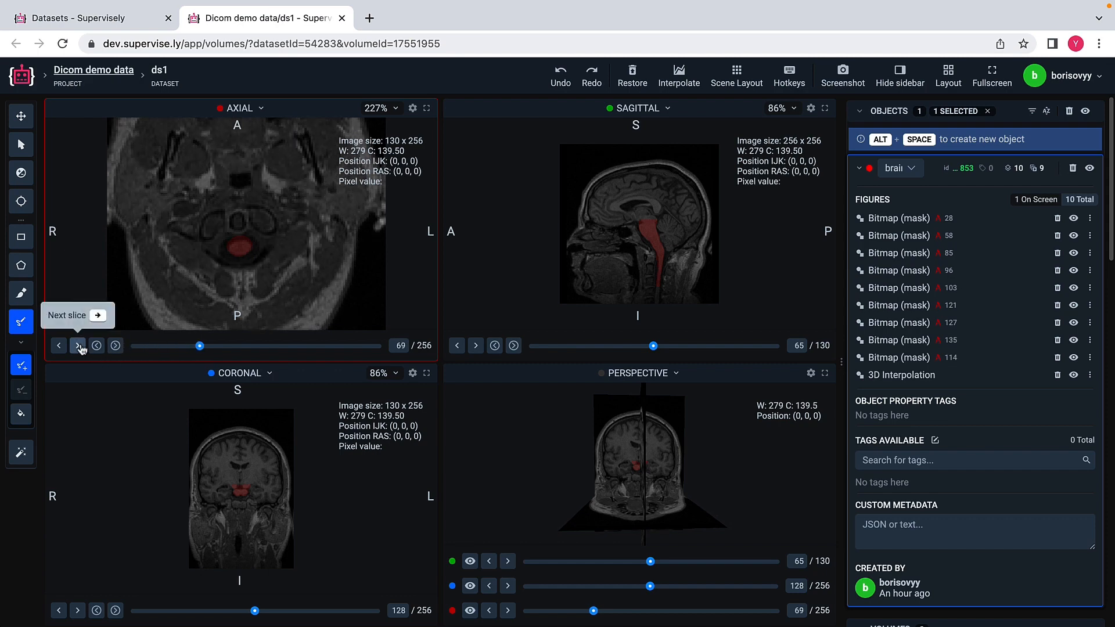
pyautogui.click(79, 347)
pyautogui.click(79, 347)
pyautogui.click(79, 347)
pyautogui.click(78, 346)
pyautogui.click(78, 346)
pyautogui.click(78, 346)
pyautogui.click(78, 347)
pyautogui.click(77, 346)
pyautogui.click(78, 346)
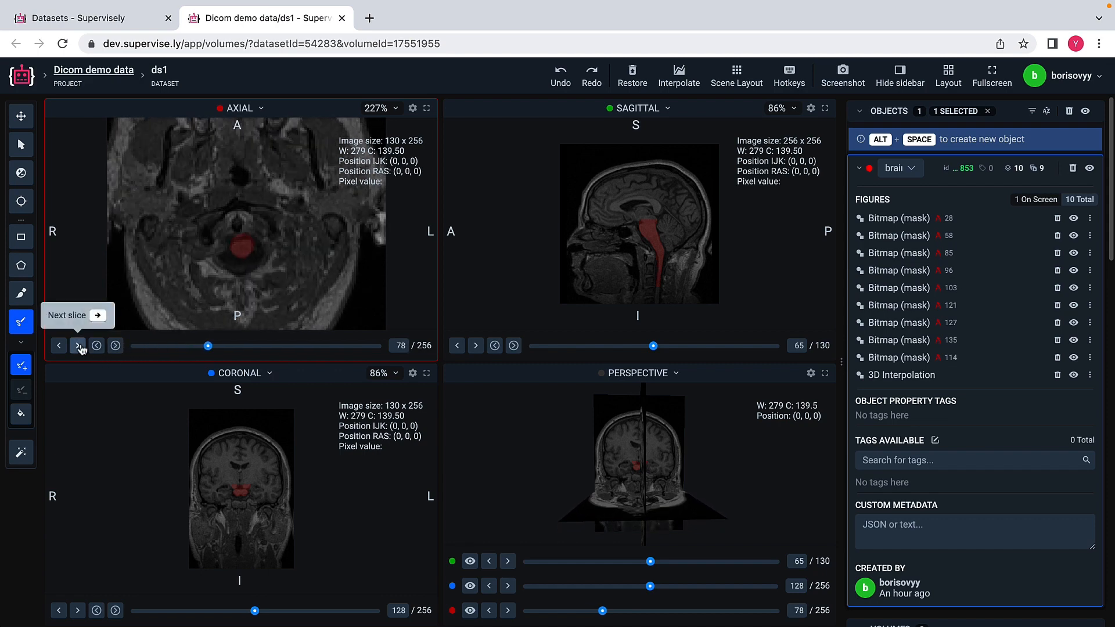
pyautogui.click(78, 346)
pyautogui.click(78, 346)
pyautogui.click(78, 346)
pyautogui.click(79, 346)
pyautogui.click(79, 347)
pyautogui.click(79, 346)
pyautogui.click(79, 347)
pyautogui.click(79, 346)
pyautogui.click(78, 346)
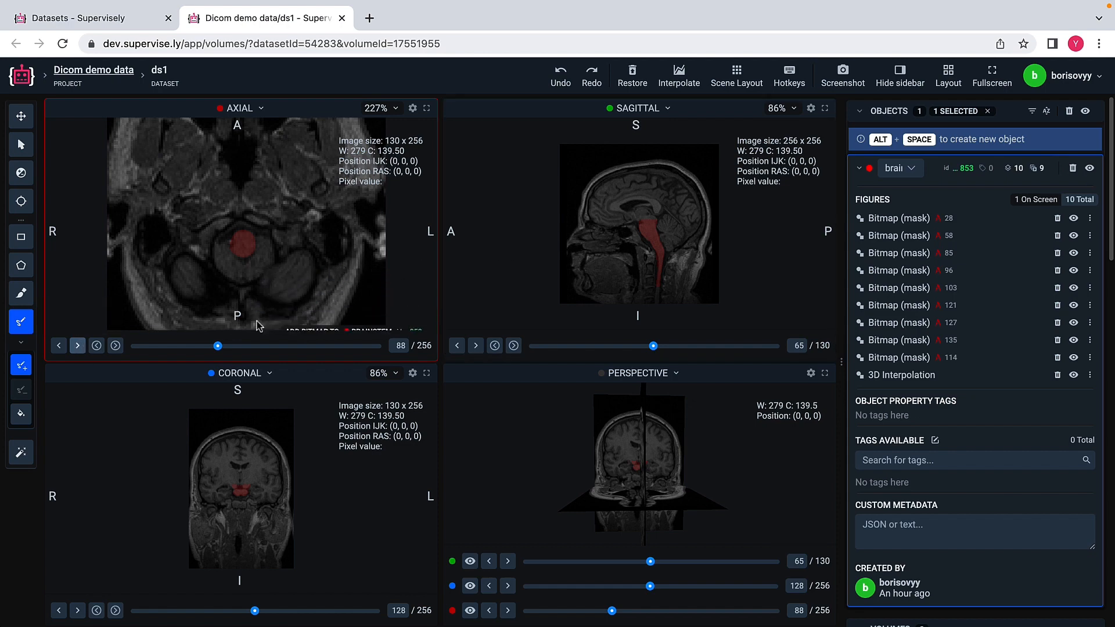
pyautogui.click(80, 346)
pyautogui.click(80, 346)
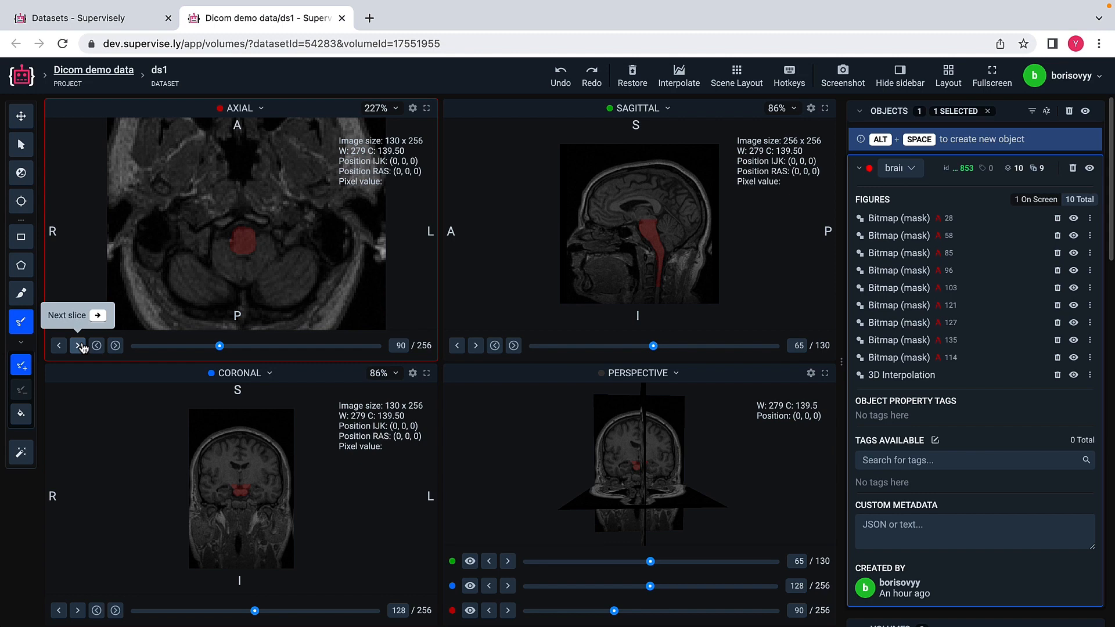
pyautogui.click(79, 346)
pyautogui.click(79, 347)
pyautogui.click(79, 346)
pyautogui.click(79, 346)
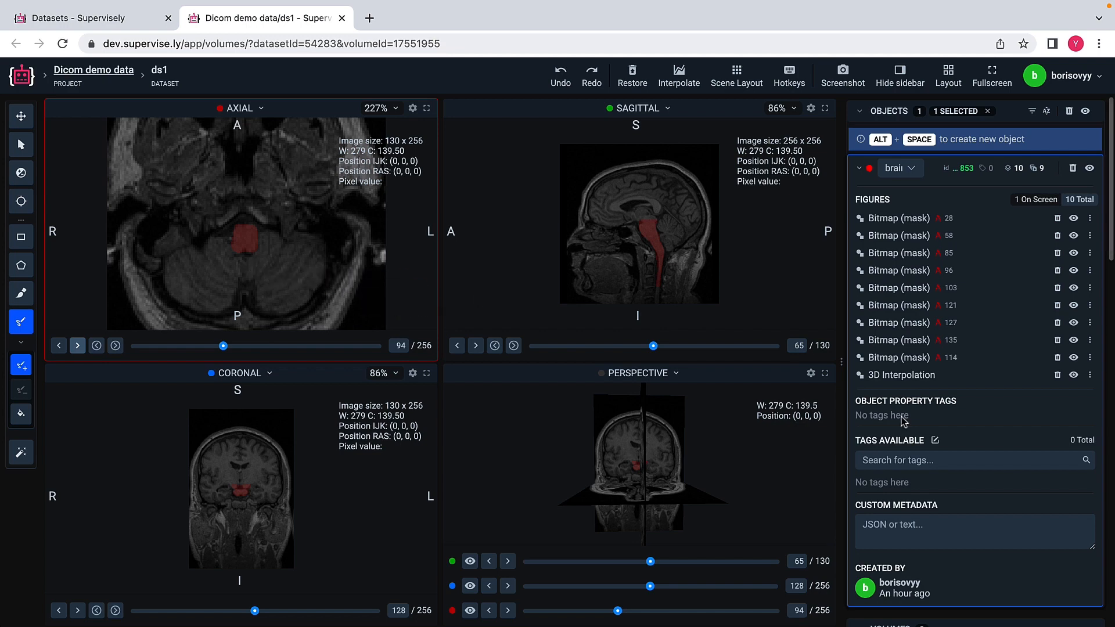
# Step: Show the options of the 3D Interpolation figure and rotate the perspective view to inspect the brainstem model
pyautogui.click(1090, 376)
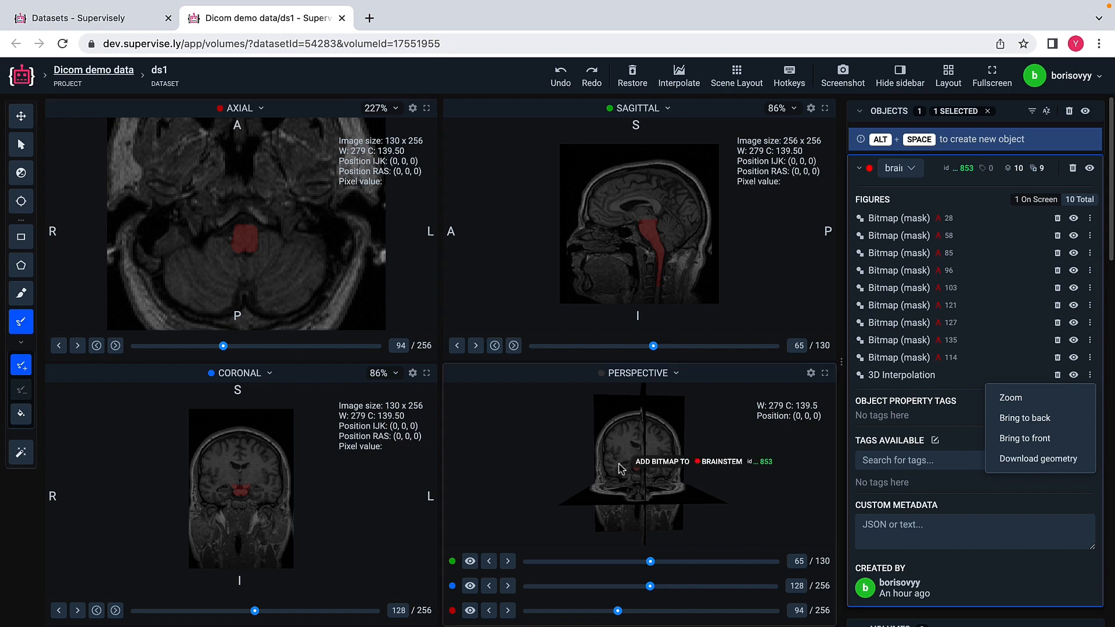
pyautogui.moveTo(621, 469); pyautogui.dragTo(717, 469)
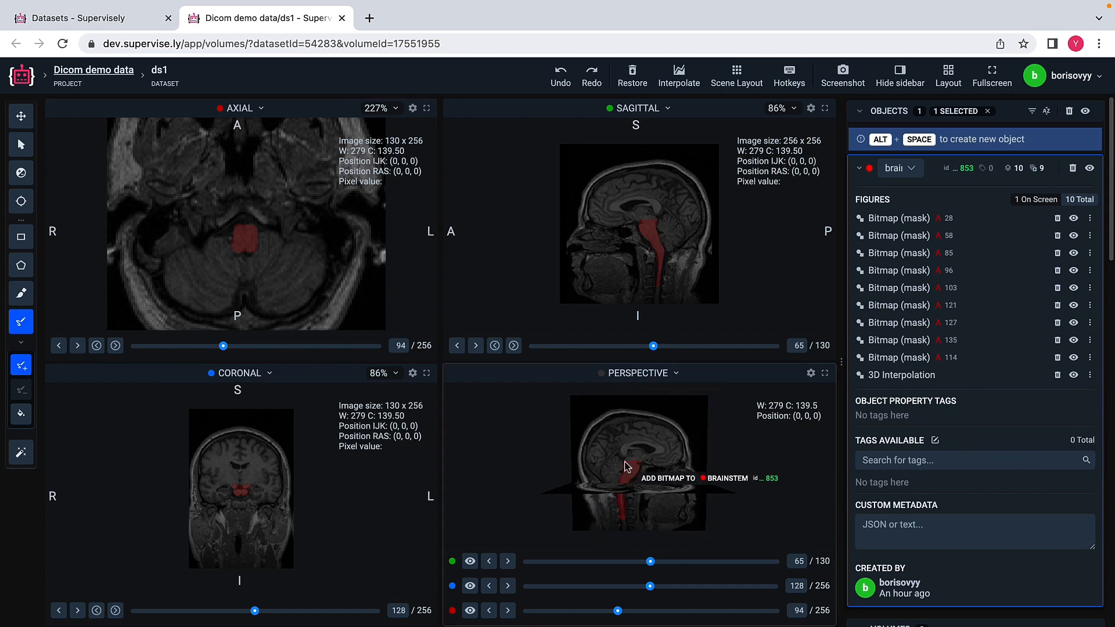
pyautogui.moveTo(626, 468); pyautogui.dragTo(656, 472)
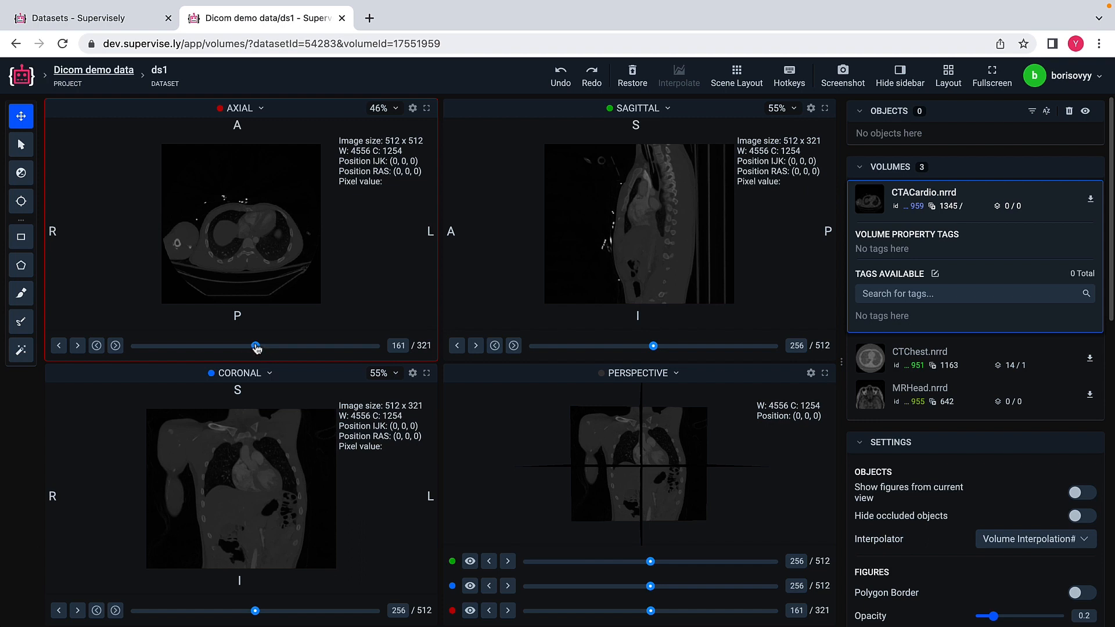
# Step: Move the axial view of the CTACardio volume to slice 168
pyautogui.moveTo(256, 348); pyautogui.dragTo(260, 348)
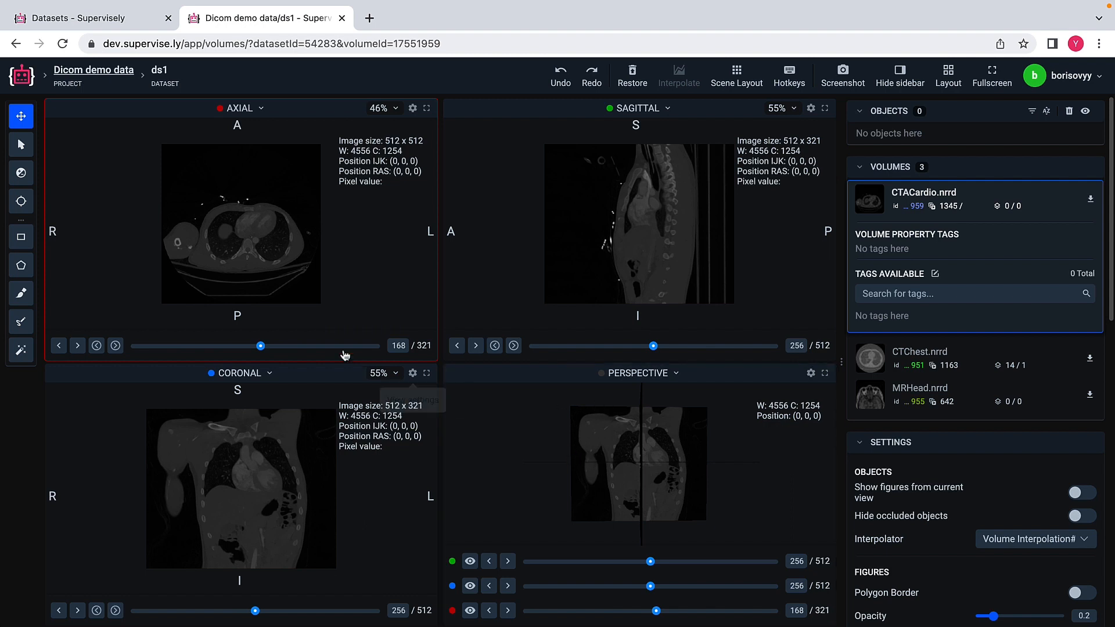
# Step: Create a new lung object on axial slice 162 of CTACardio by framing the patient's right lung with the Smart tool
pyautogui.moveTo(261, 347)
pyautogui.mouseDown()
pyautogui.moveTo(321, 347)
pyautogui.moveTo(256, 341)
pyautogui.mouseUp()
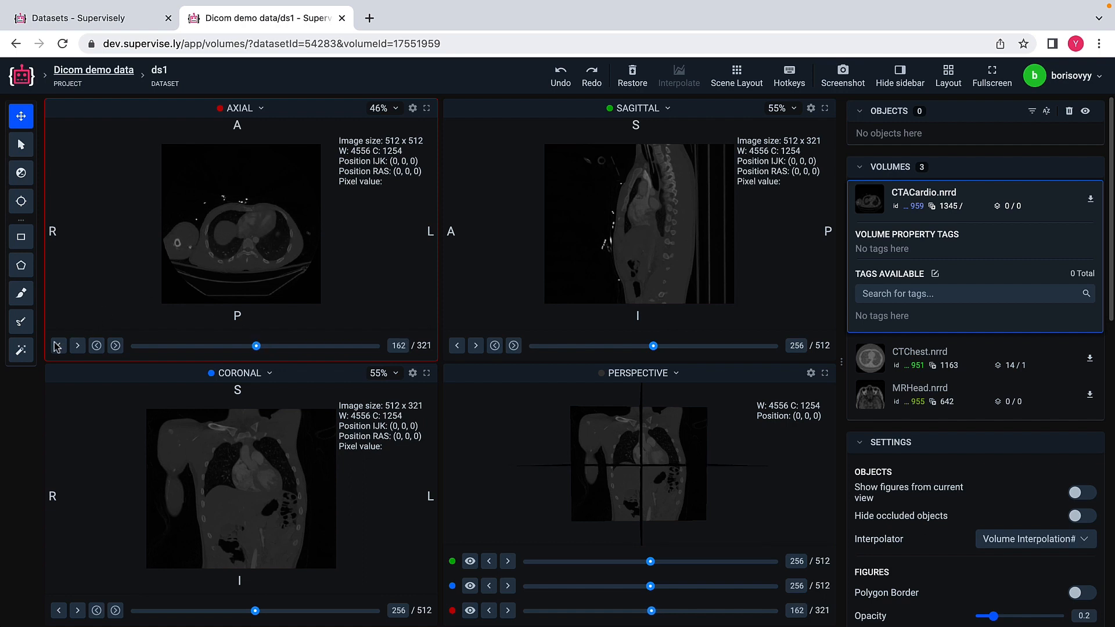
pyautogui.click(21, 349)
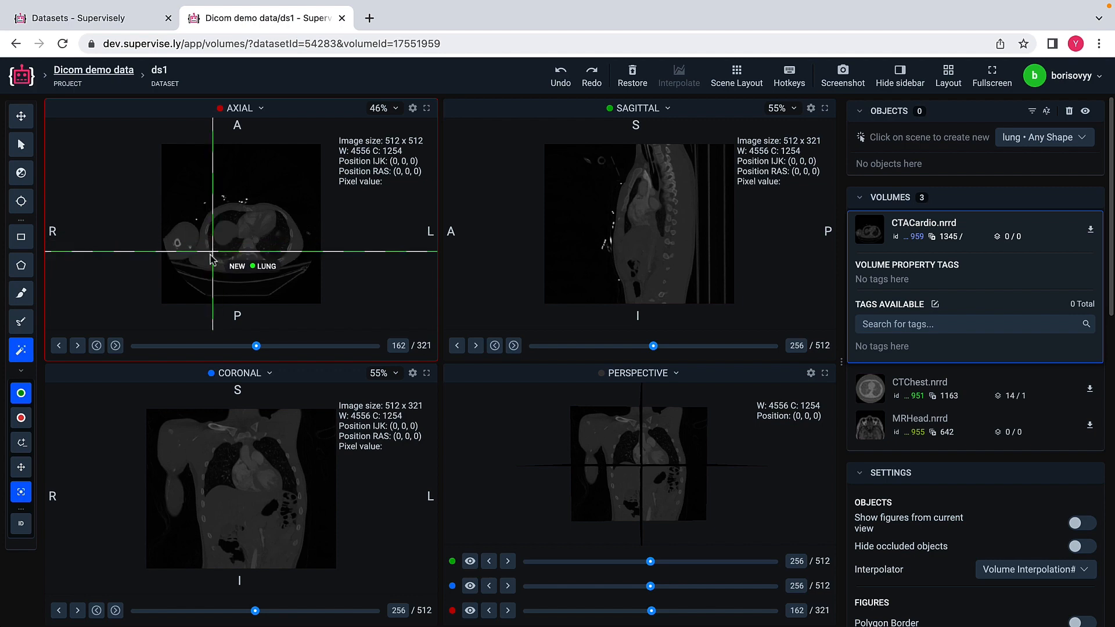
pyautogui.moveTo(221, 253)
pyautogui.mouseDown()
pyautogui.moveTo(253, 205)
pyautogui.moveTo(235, 253)
pyautogui.mouseUp()
pyautogui.scroll(5, 253, 206)
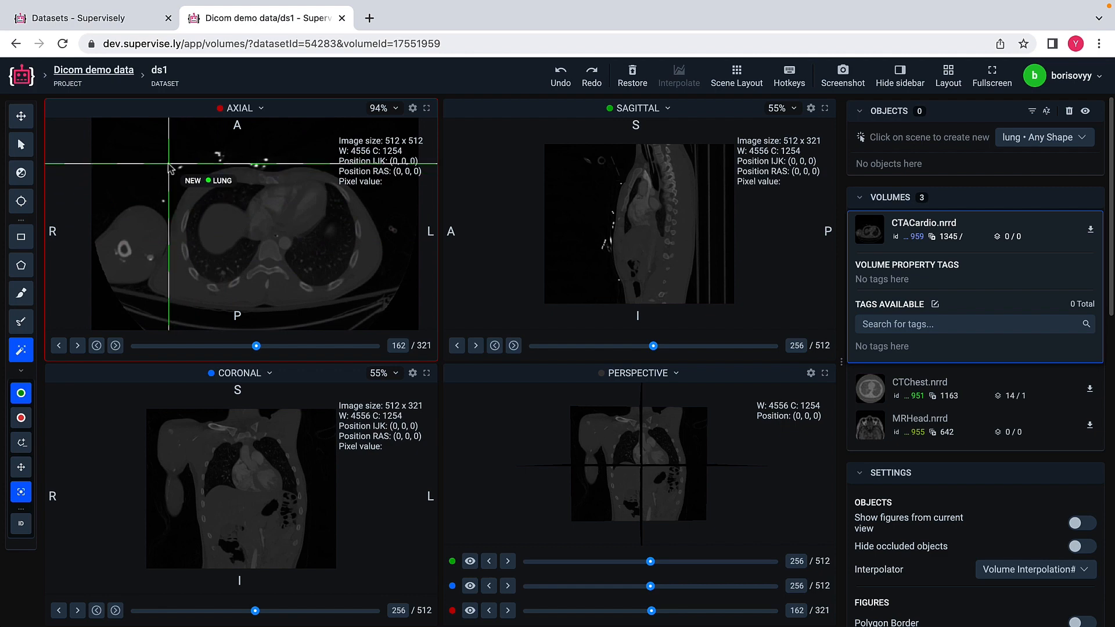
pyautogui.moveTo(169, 164); pyautogui.dragTo(273, 302)
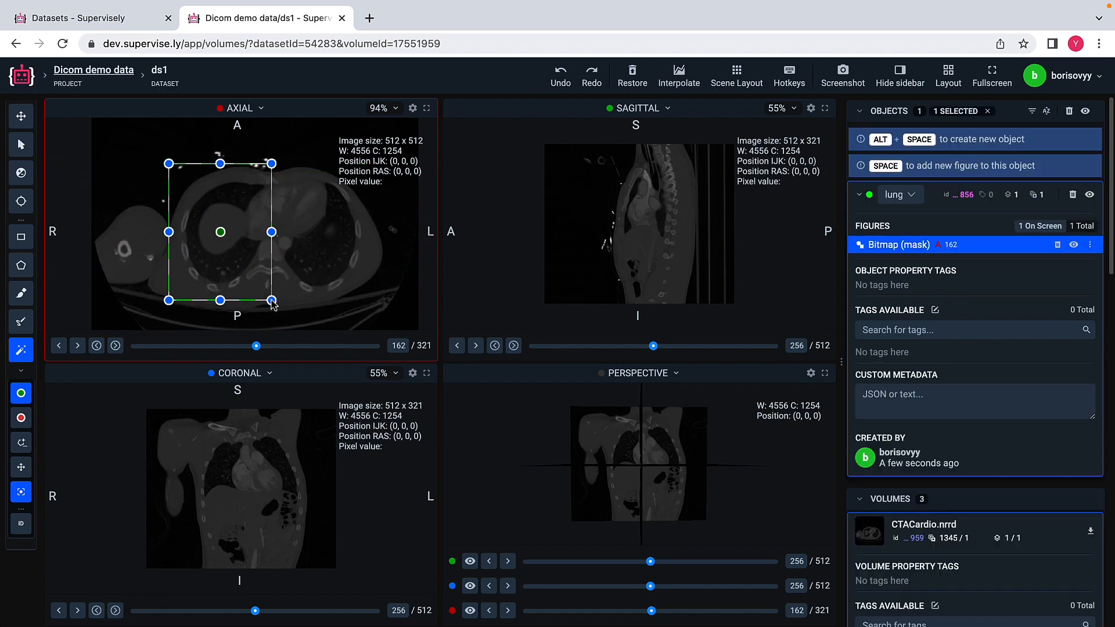
# Step: Refine the slice 162 lung mask with positive points inside the lung and negative points on the central organ and chest wall
pyautogui.moveTo(221, 233); pyautogui.dragTo(221, 269)
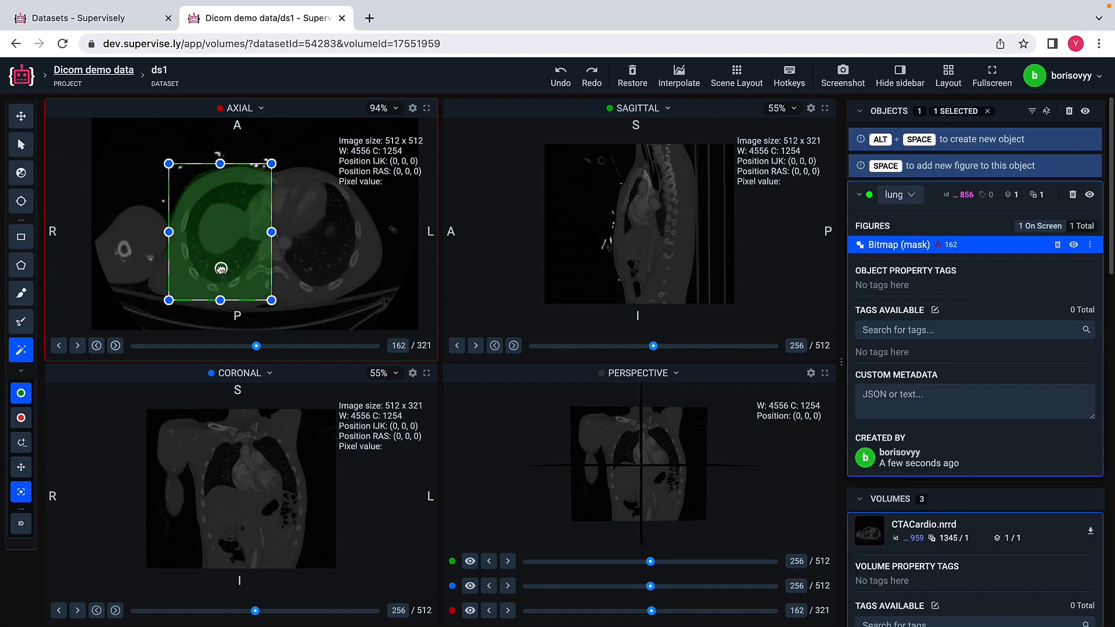
pyautogui.keyDown('shift'); pyautogui.click(221, 227); pyautogui.keyUp('shift')
pyautogui.keyDown('shift'); pyautogui.click(216, 179); pyautogui.keyUp('shift')
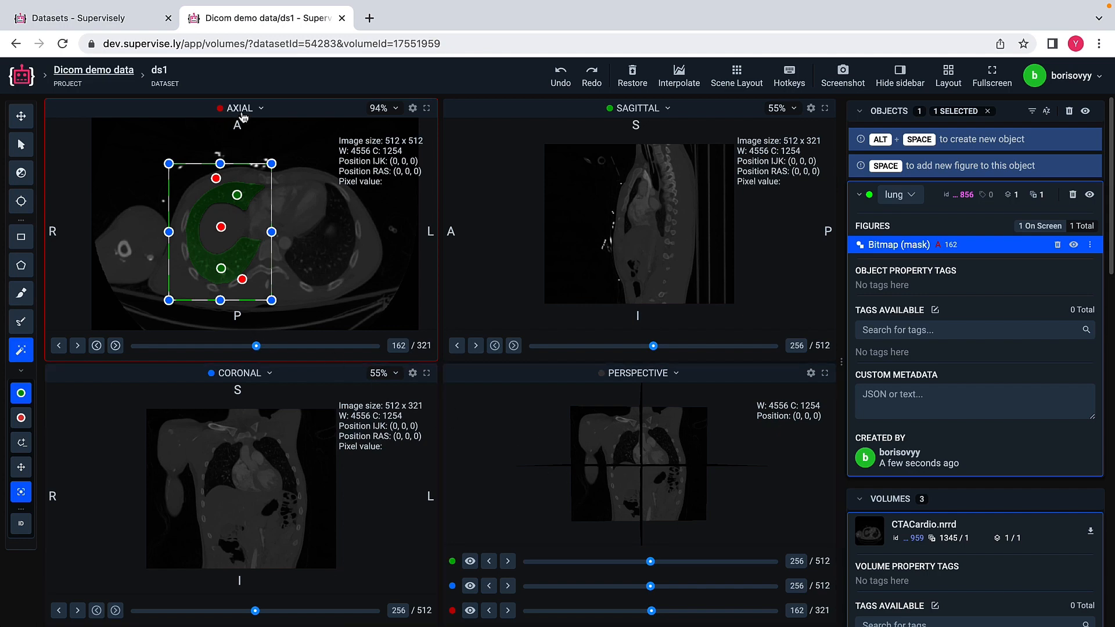
# Step: Add a Smart tool mask of the right lung on axial slice 170, excluding the inner round structure and chest wall with negative points
pyautogui.click(264, 348)
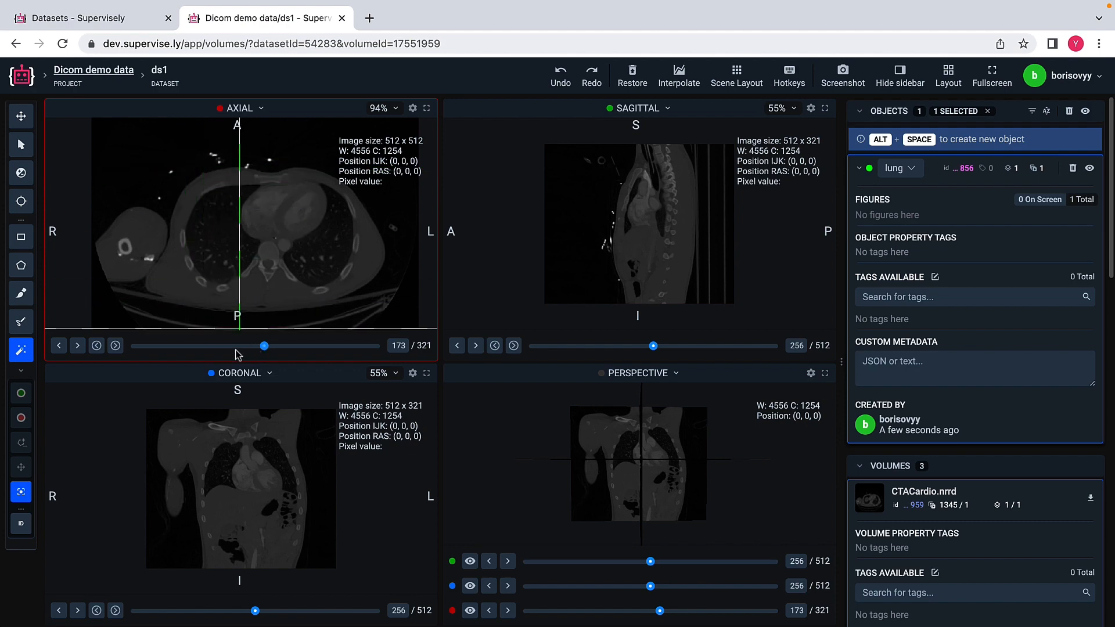
pyautogui.click(58, 346)
pyautogui.click(58, 347)
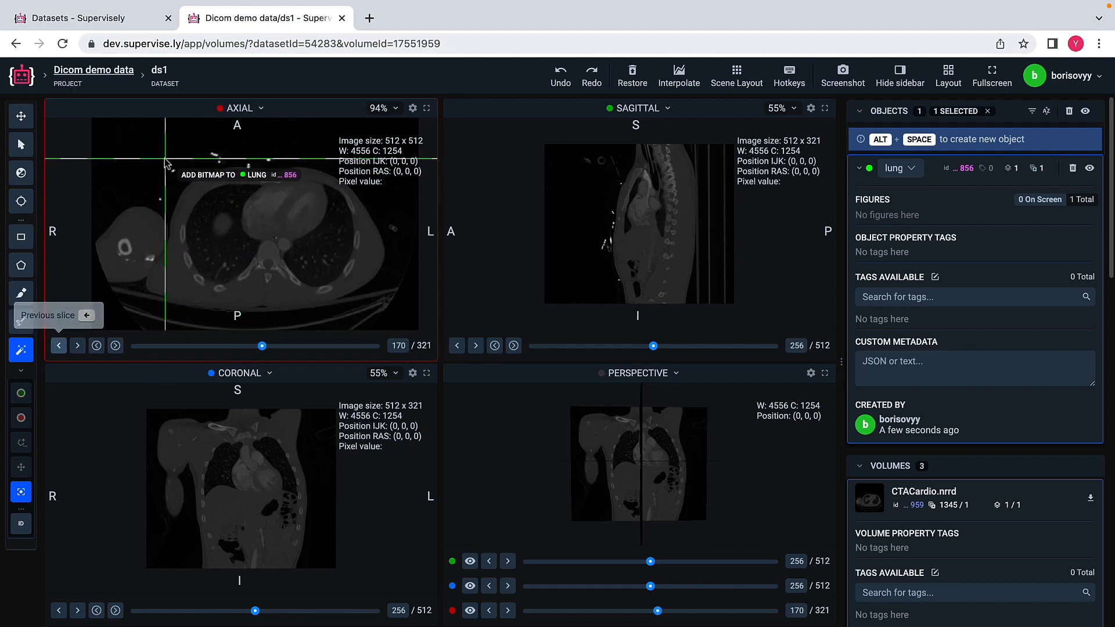
pyautogui.moveTo(174, 175); pyautogui.dragTo(267, 308)
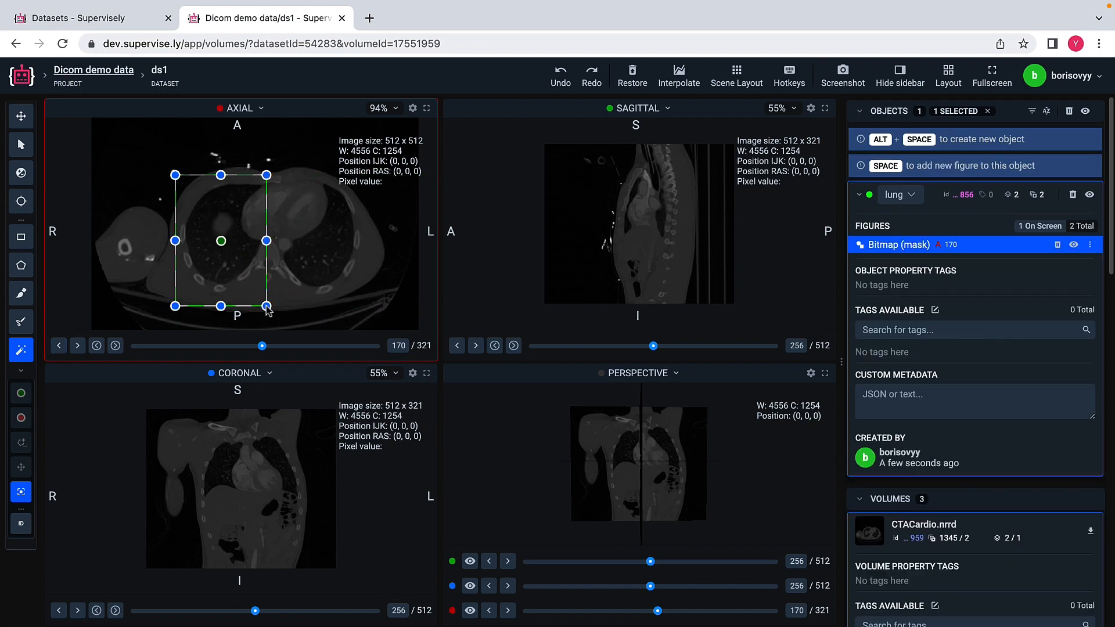
pyautogui.keyDown('shift'); pyautogui.click(223, 226); pyautogui.keyUp('shift')
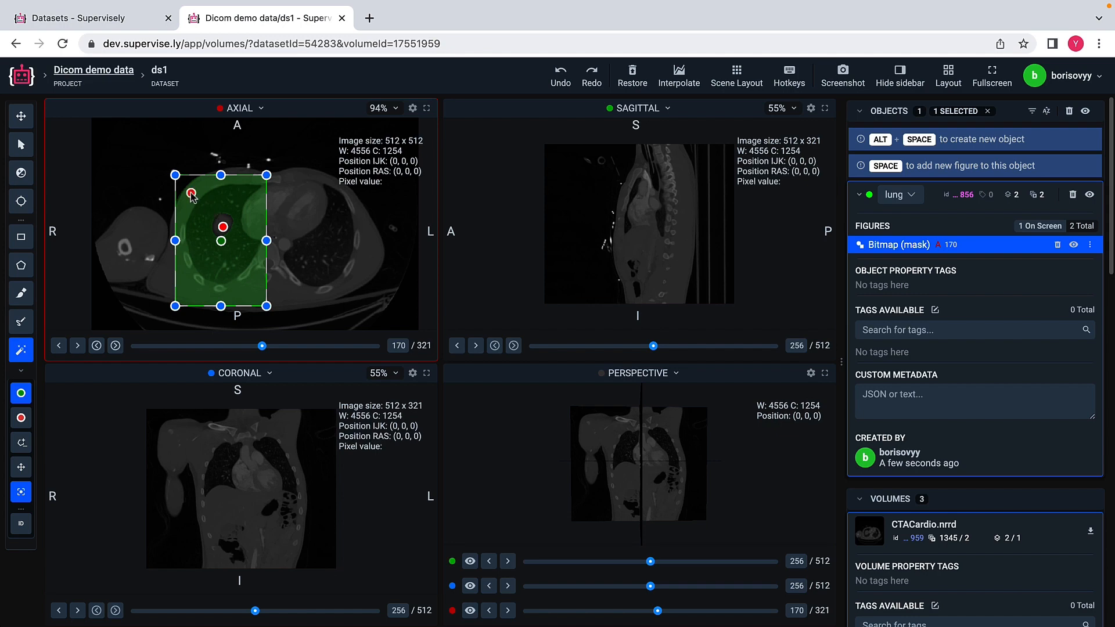
pyautogui.keyDown('shift'); pyautogui.click(190, 285); pyautogui.keyUp('shift')
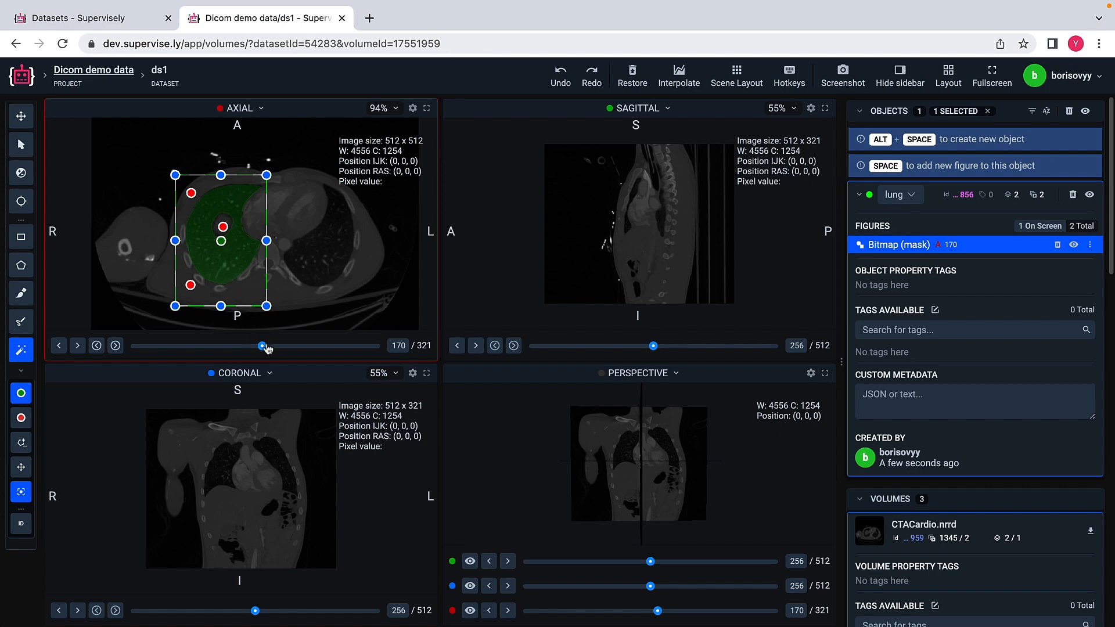
# Step: Add Smart tool masks to the lung object on axial slices 177 and 186, excluding chest wall and heart with negative points
pyautogui.click(268, 349)
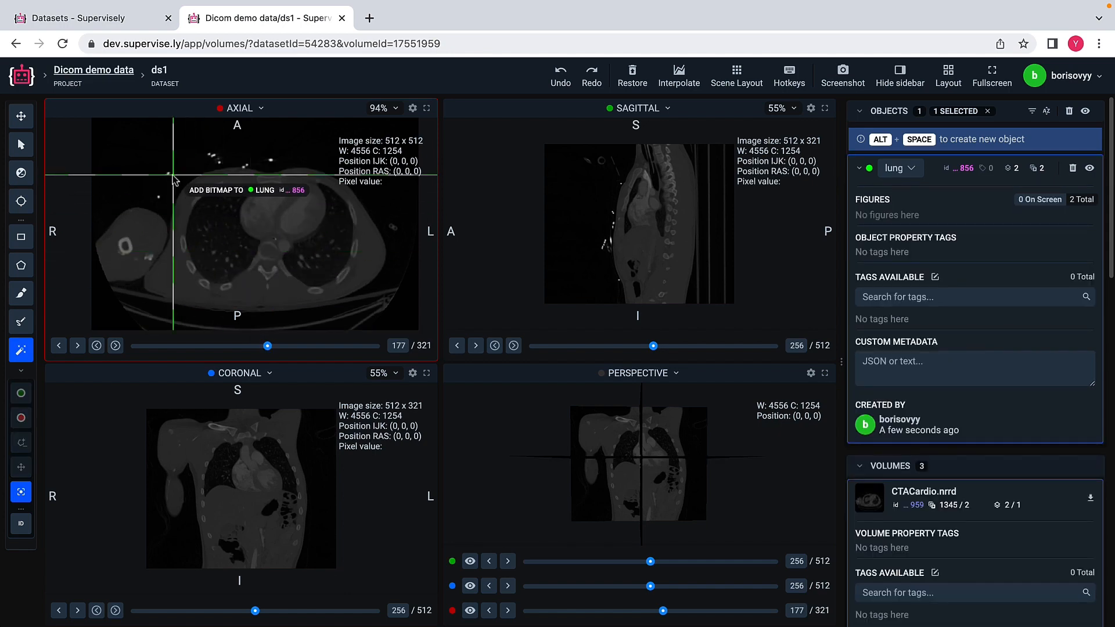
pyautogui.moveTo(174, 175); pyautogui.dragTo(266, 292)
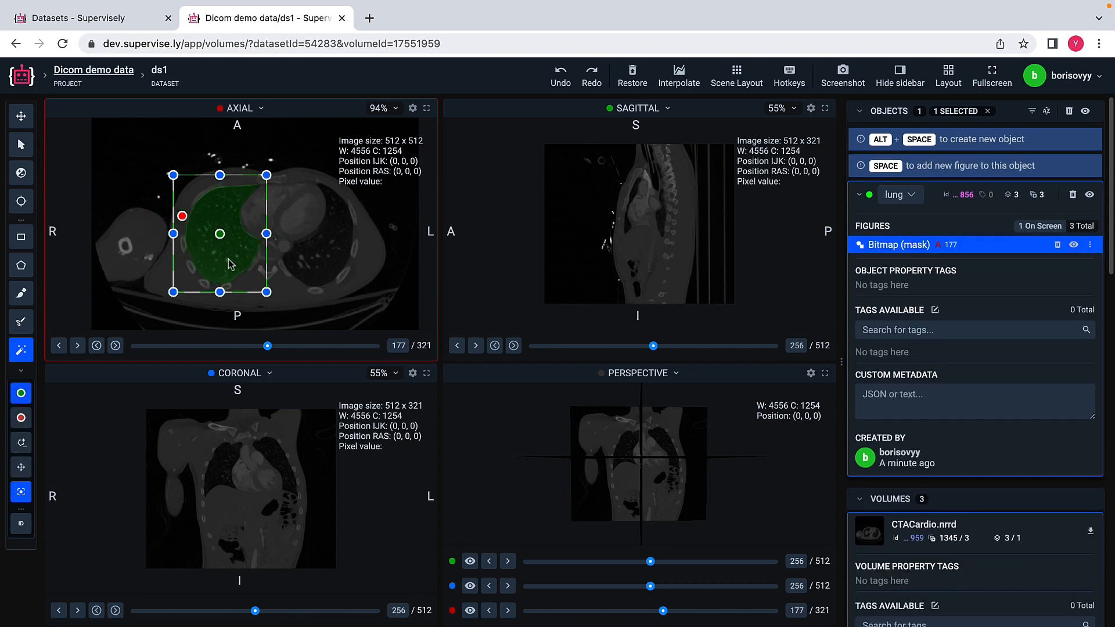
pyautogui.click(275, 349)
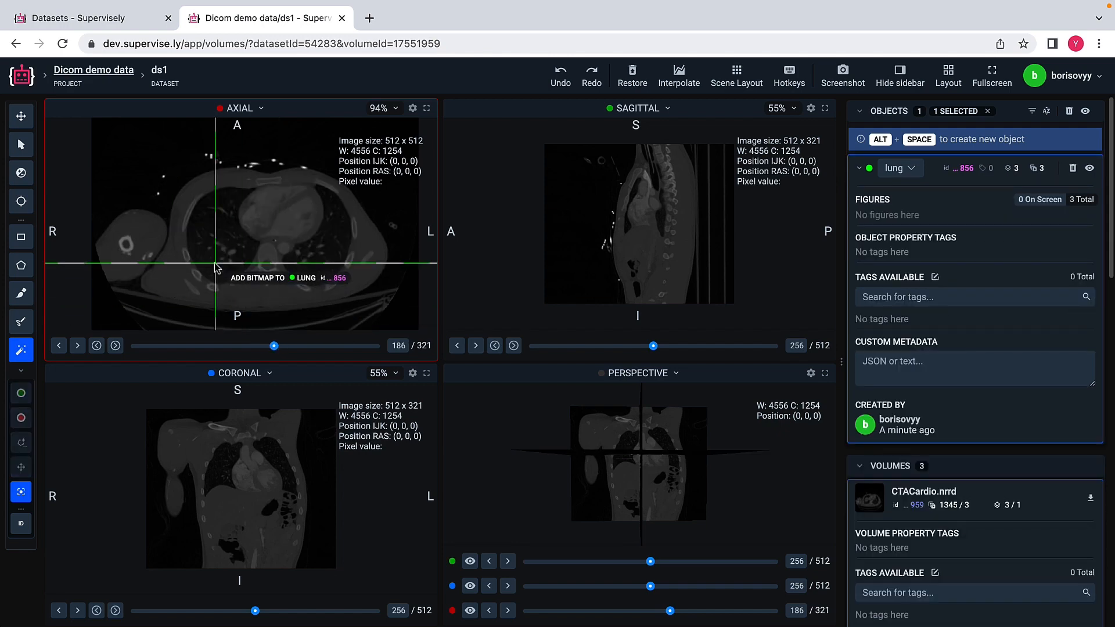
pyautogui.moveTo(175, 178); pyautogui.dragTo(269, 292)
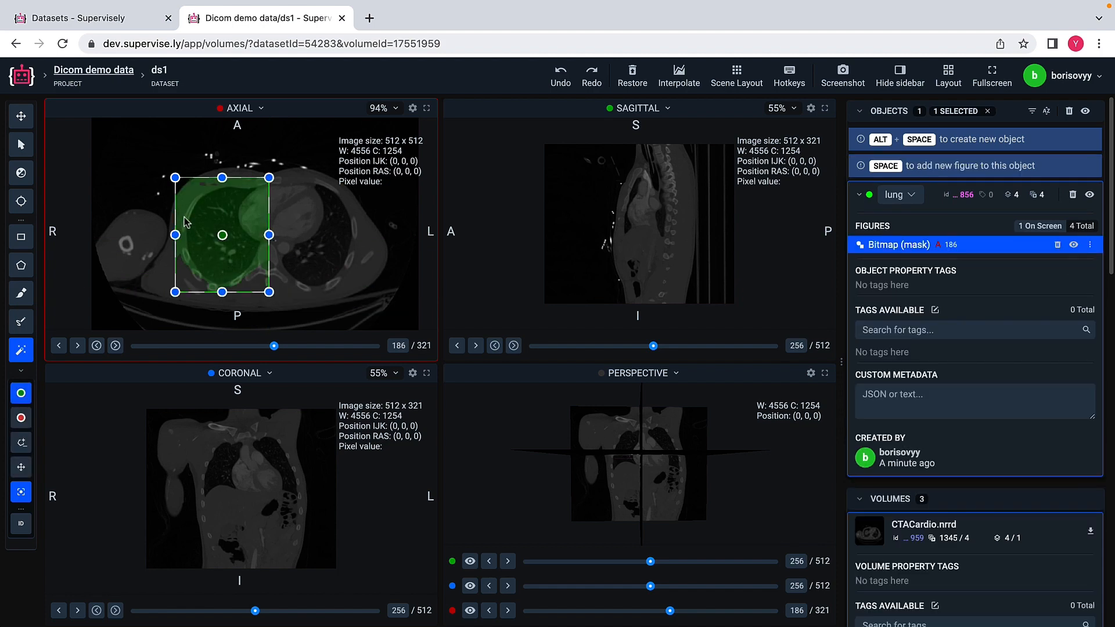
pyautogui.keyDown('shift'); pyautogui.click(183, 199); pyautogui.keyUp('shift')
pyautogui.keyDown('shift'); pyautogui.click(248, 215); pyautogui.keyUp('shift')
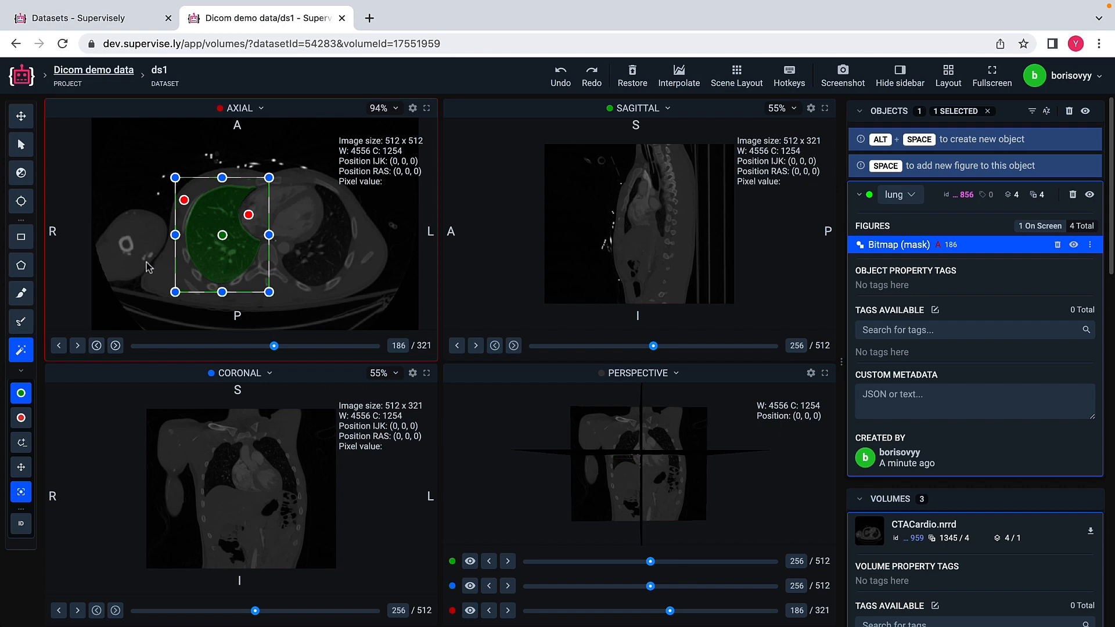
# Step: Mask the right lung on axial slice 197 with the Smart tool, placing negative points on the chest wall and heart
pyautogui.click(285, 348)
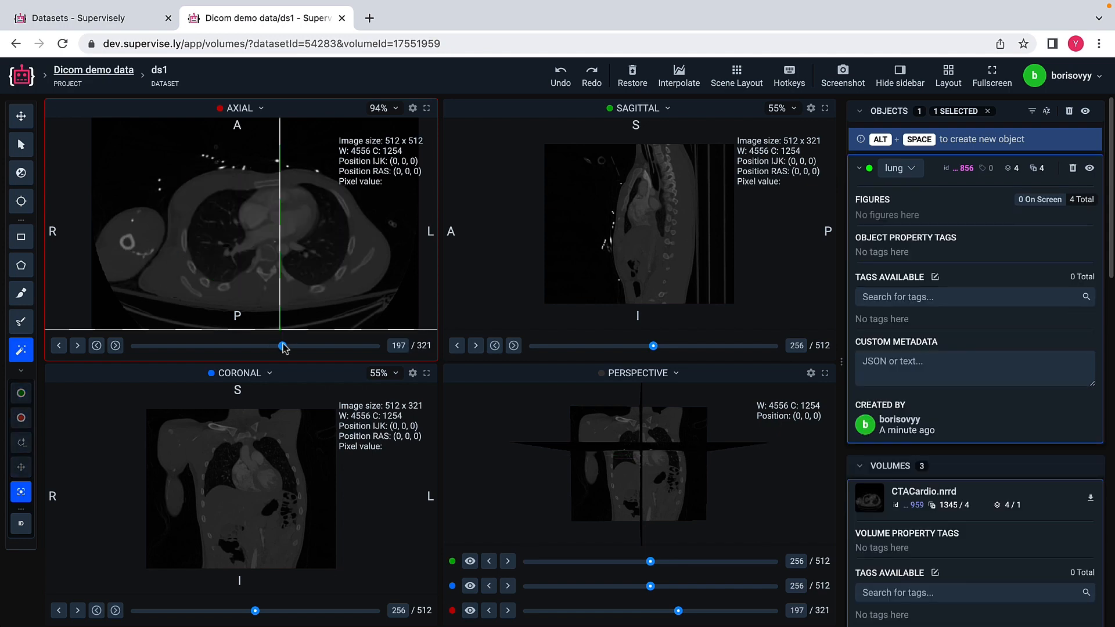
pyautogui.click(174, 177)
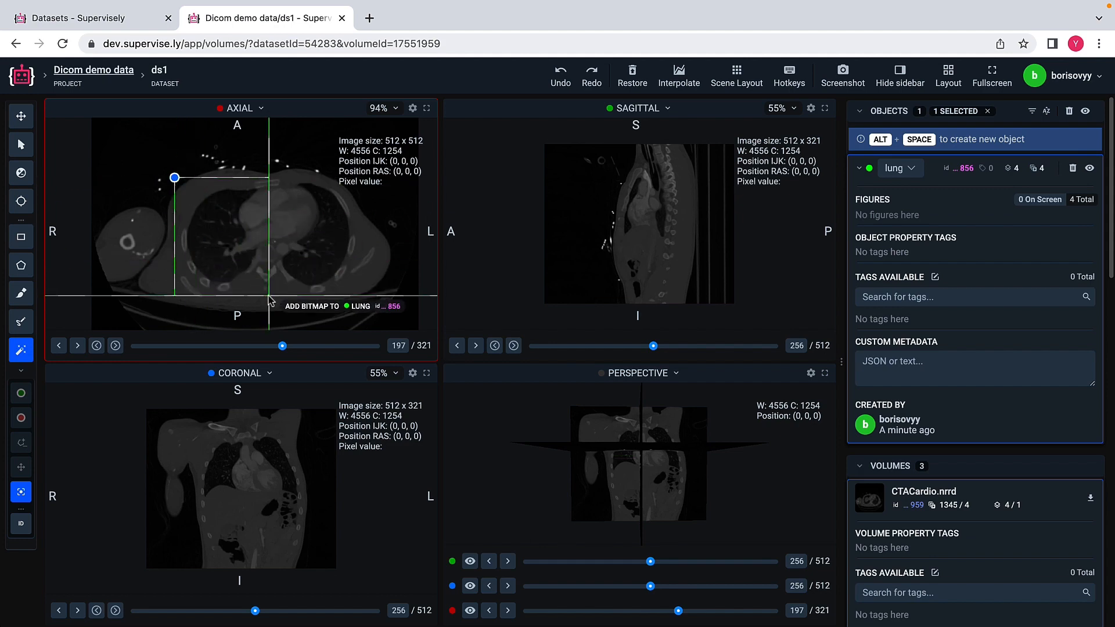
pyautogui.click(269, 295)
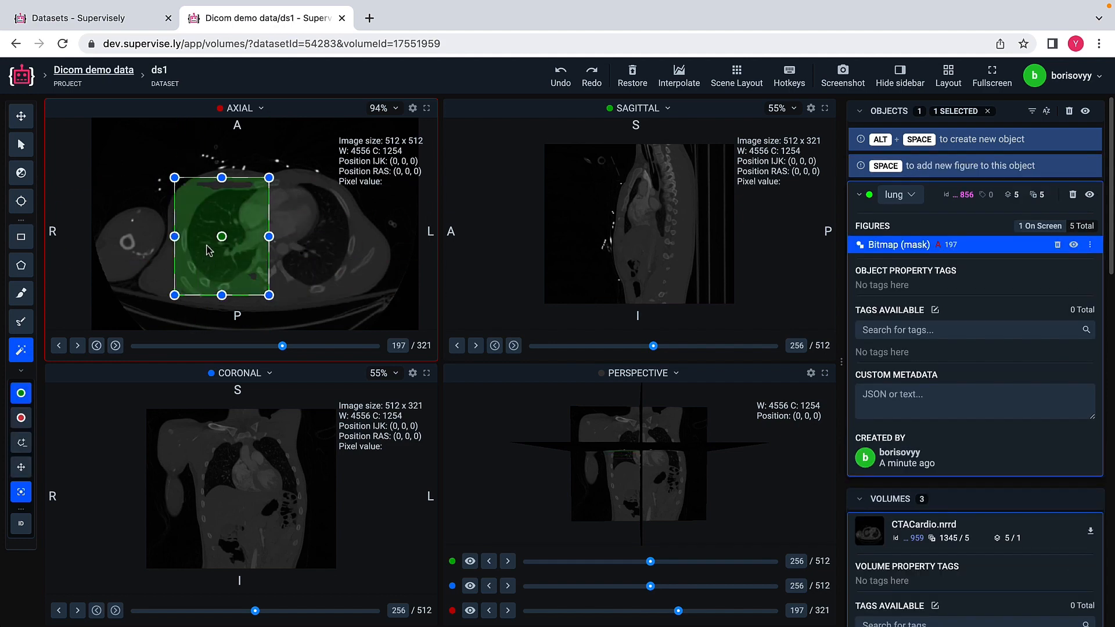
pyautogui.keyDown('shift'); pyautogui.click(181, 205); pyautogui.keyUp('shift')
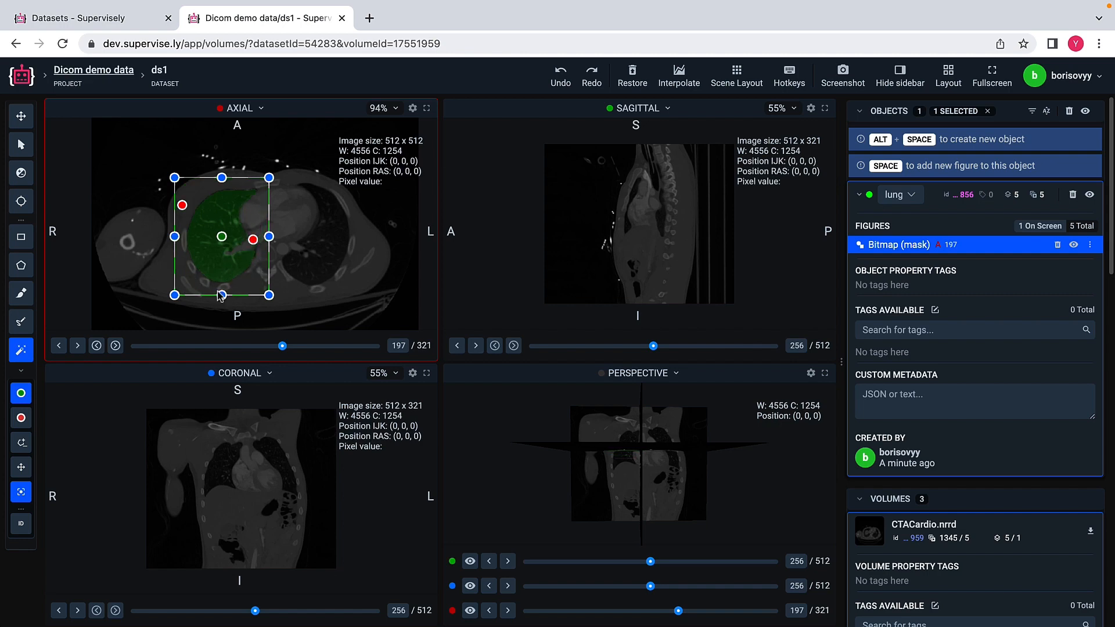
# Step: Mask the right lung on axial slice 207 with the Smart tool and exclude the heart and chest wall with negative points
pyautogui.moveTo(292, 347); pyautogui.dragTo(300, 348)
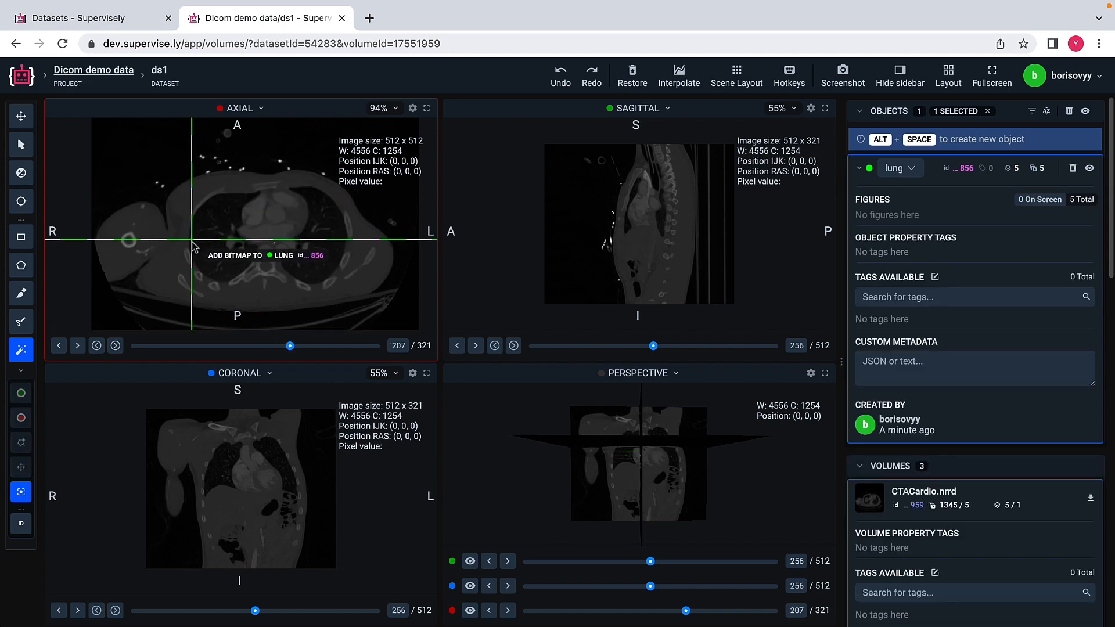
pyautogui.moveTo(182, 180); pyautogui.dragTo(273, 297)
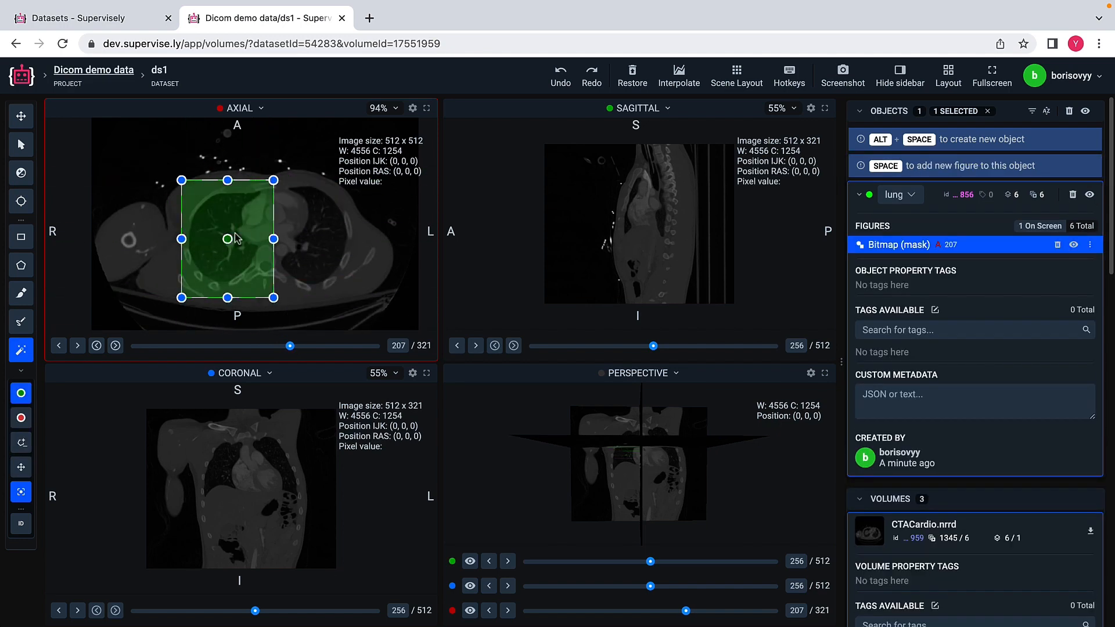
pyautogui.keyDown('shift'); pyautogui.click(256, 218); pyautogui.keyUp('shift')
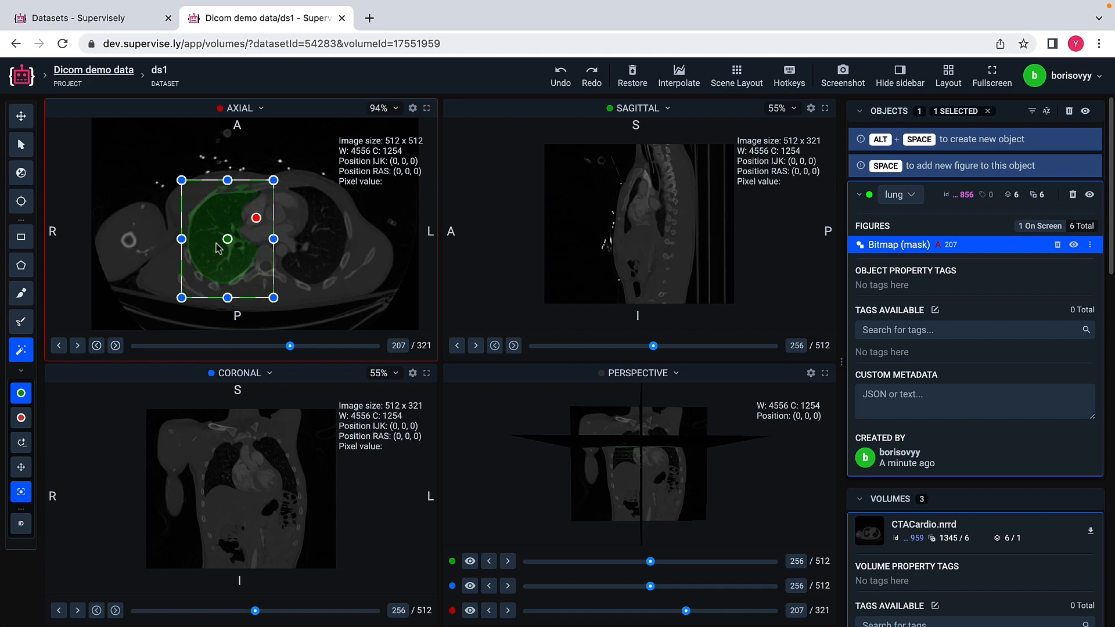
pyautogui.keyDown('shift'); pyautogui.click(199, 201); pyautogui.keyUp('shift')
# Step: Add a lung mask on axial slice 216 with the Smart tool, marking the chest wall and central vessels as negative
pyautogui.click(296, 347)
pyautogui.click(176, 184)
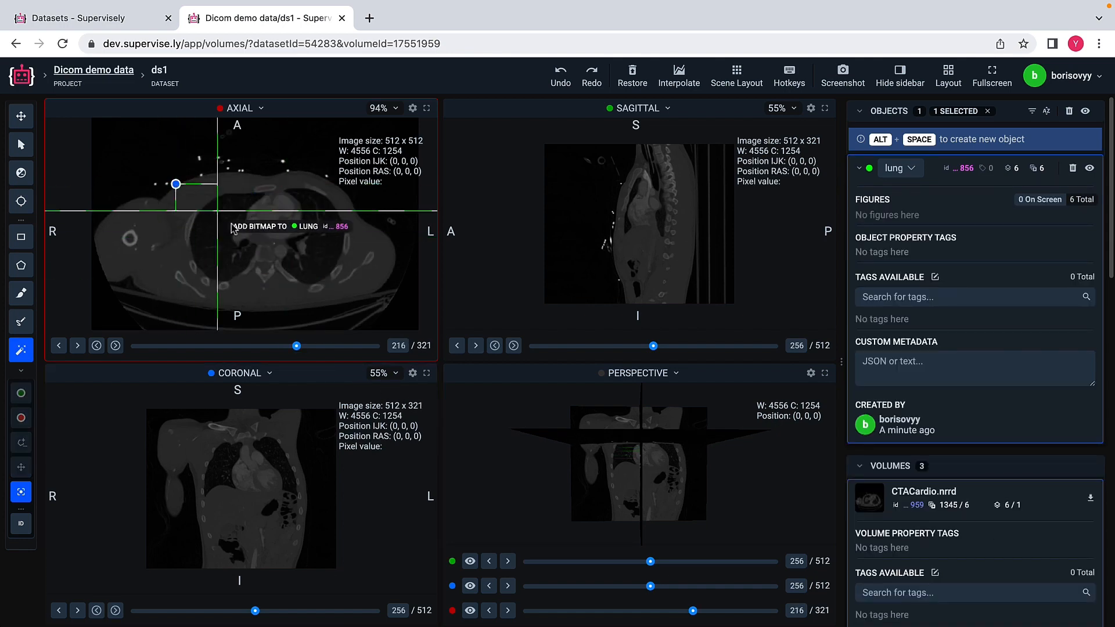
pyautogui.click(266, 290)
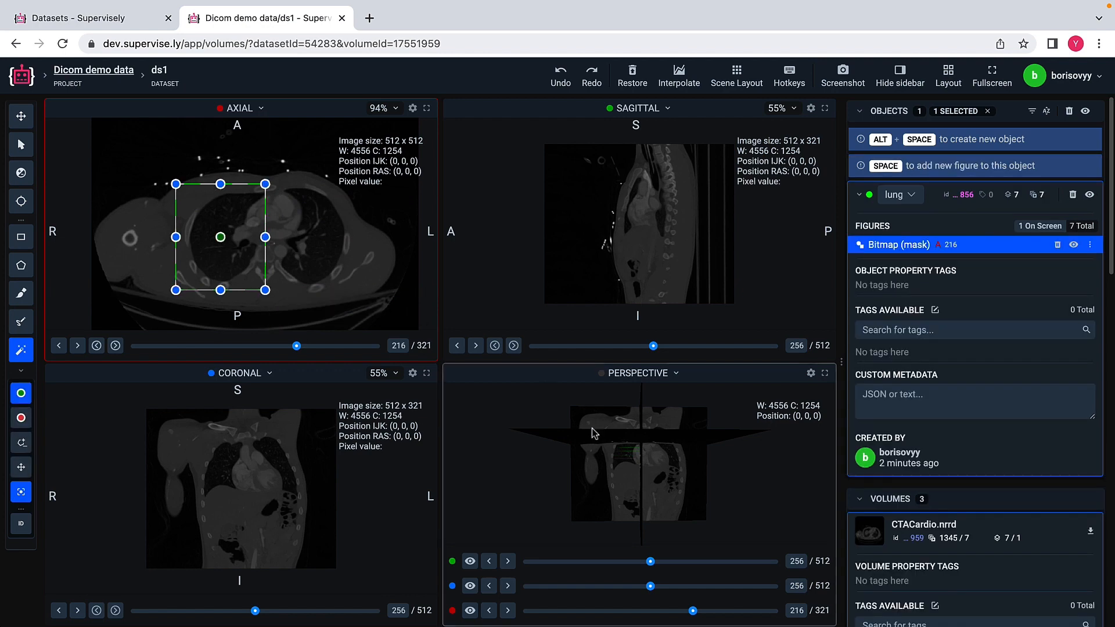
pyautogui.keyDown('shift'); pyautogui.click(185, 259); pyautogui.keyUp('shift')
pyautogui.keyDown('shift'); pyautogui.click(247, 231); pyautogui.keyUp('shift')
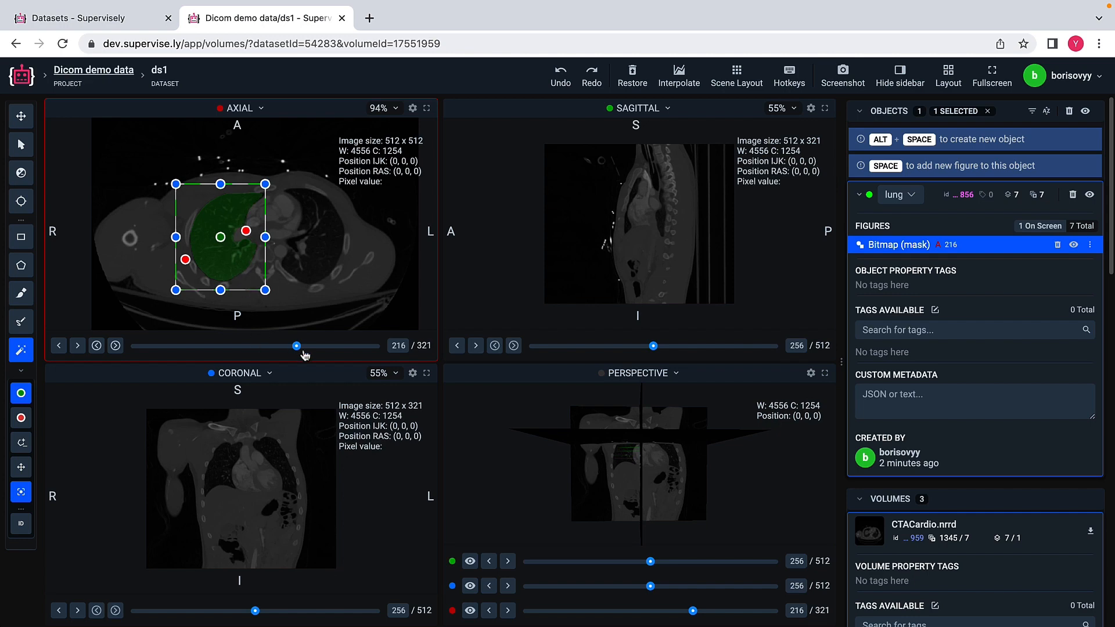
# Step: Add Smart tool lung masks on axial slices 228 and 237, excluding the chest wall and central vessels with negative points
pyautogui.moveTo(309, 349); pyautogui.dragTo(305, 347)
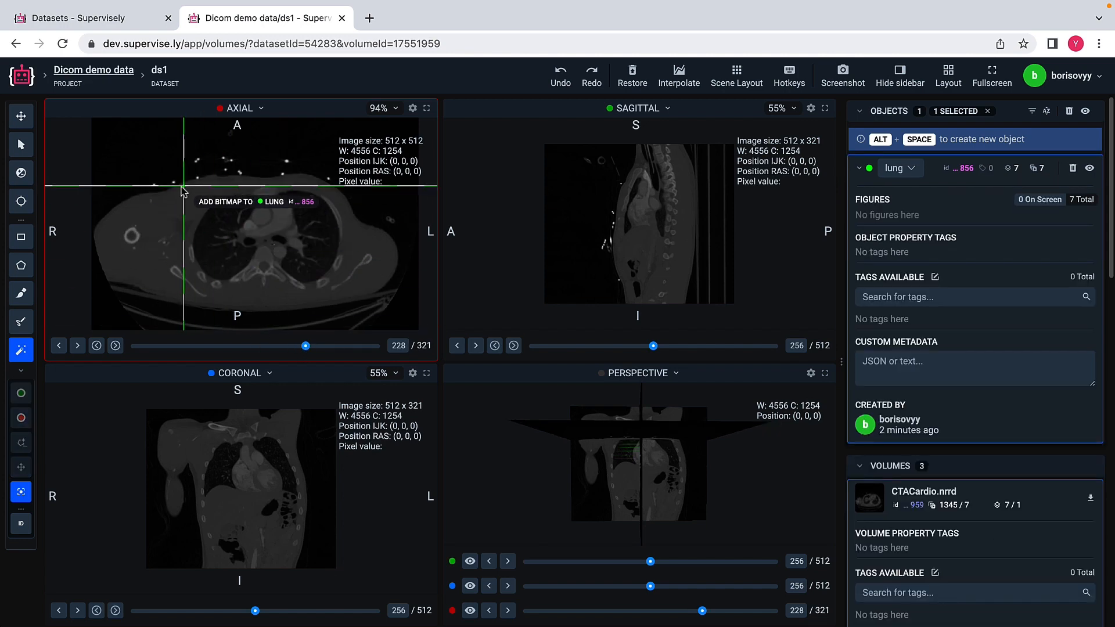
pyautogui.moveTo(181, 186); pyautogui.dragTo(265, 295)
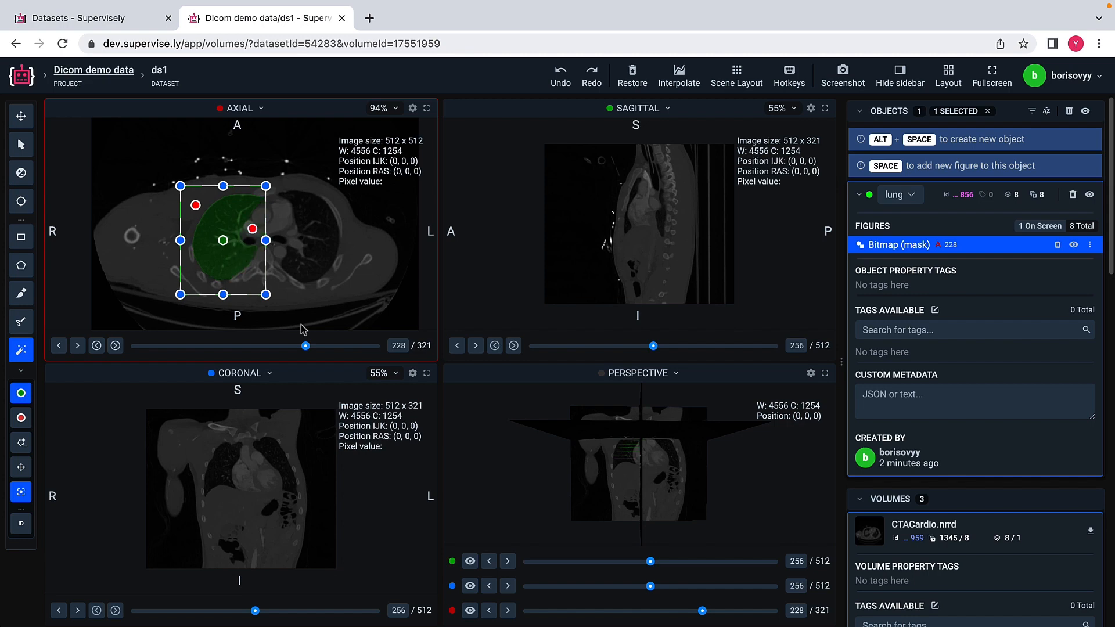
pyautogui.click(312, 346)
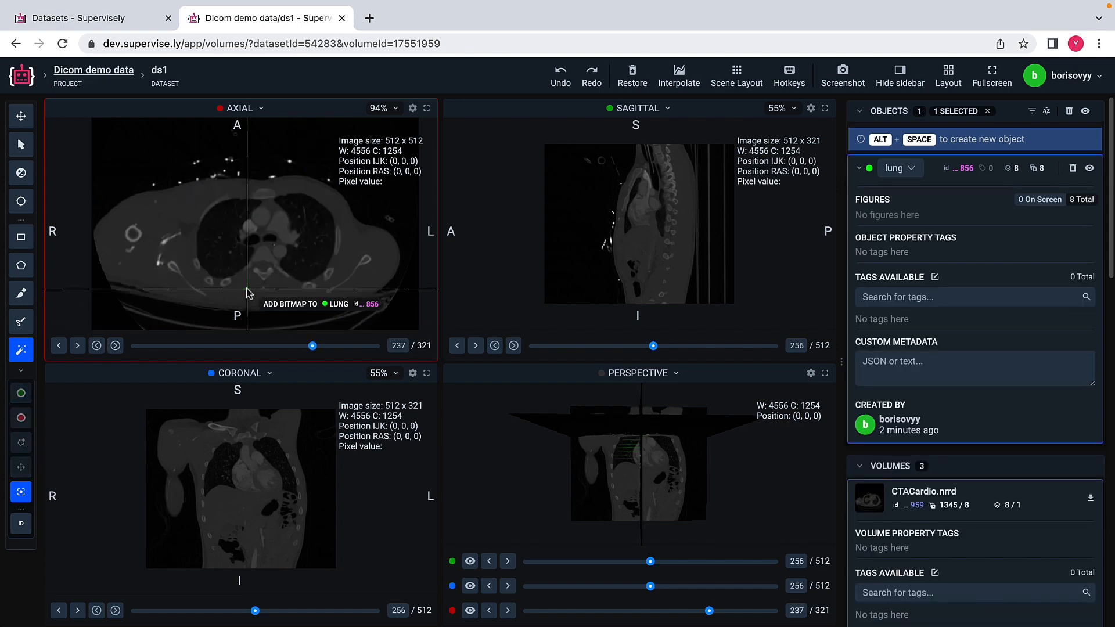
pyautogui.moveTo(186, 187); pyautogui.dragTo(265, 290)
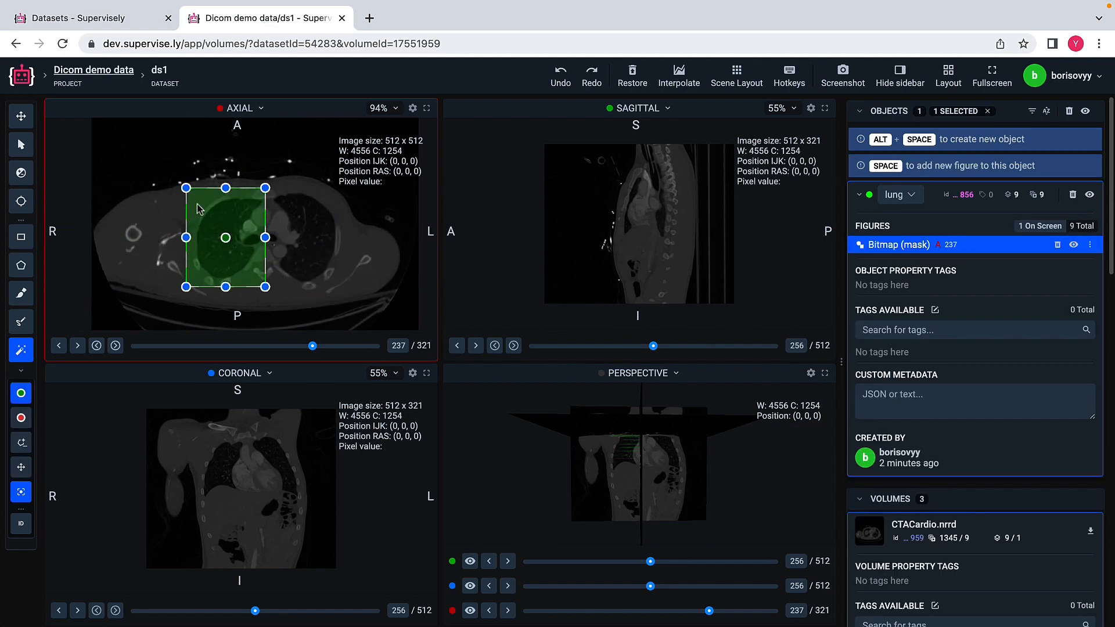
pyautogui.keyDown('shift'); pyautogui.click(198, 205); pyautogui.keyUp('shift')
pyautogui.keyDown('shift'); pyautogui.click(254, 264); pyautogui.keyUp('shift')
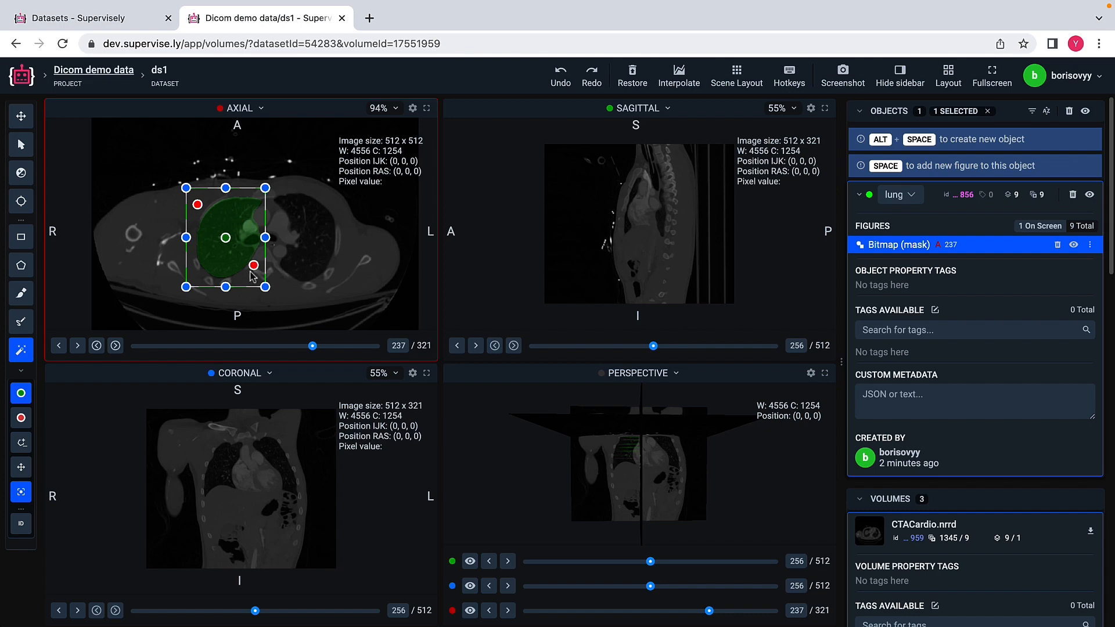
pyautogui.keyDown('shift'); pyautogui.click(248, 233); pyautogui.keyUp('shift')
# Step: Add the lung object's Smart tool masks on axial slices 246 and 260, framing the right lung on each
pyautogui.click(322, 347)
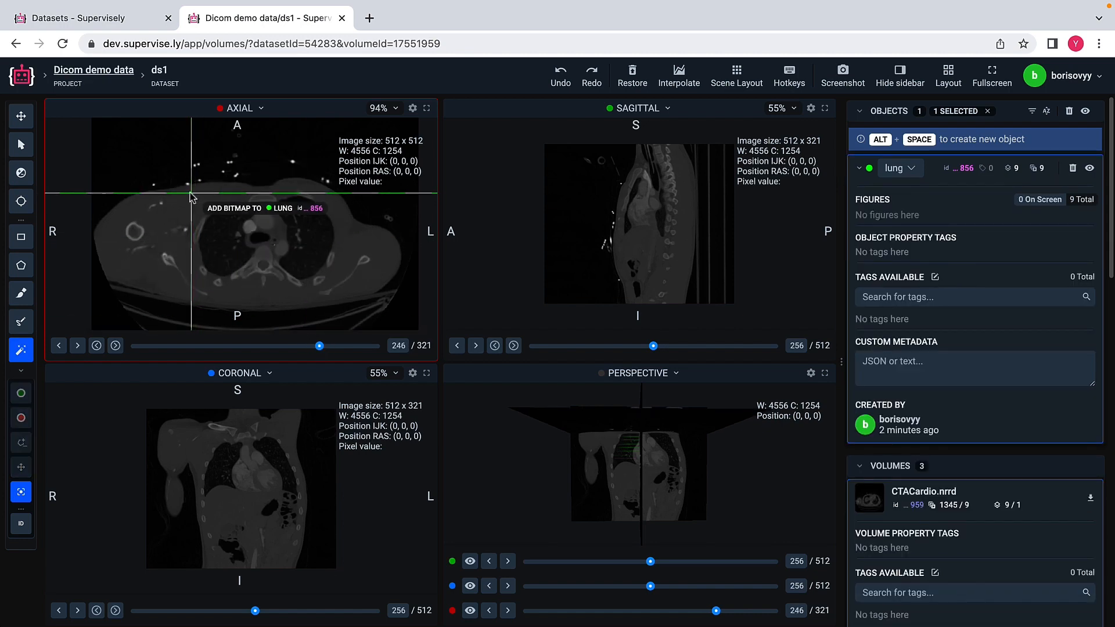
pyautogui.moveTo(189, 192); pyautogui.dragTo(264, 289)
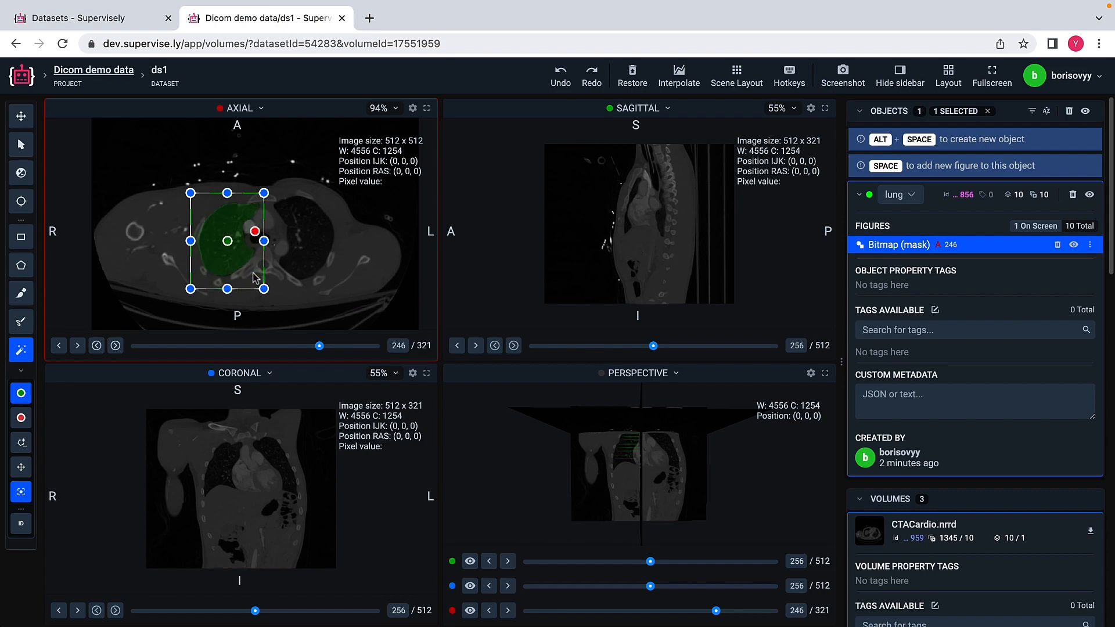
pyautogui.click(334, 347)
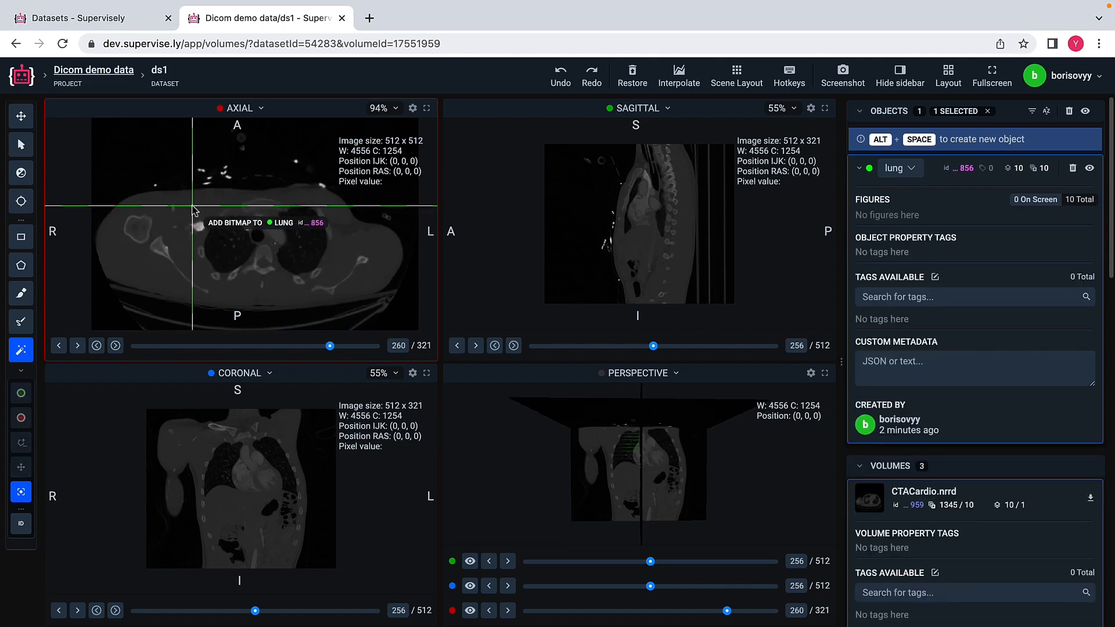
pyautogui.moveTo(192, 205); pyautogui.dragTo(269, 291)
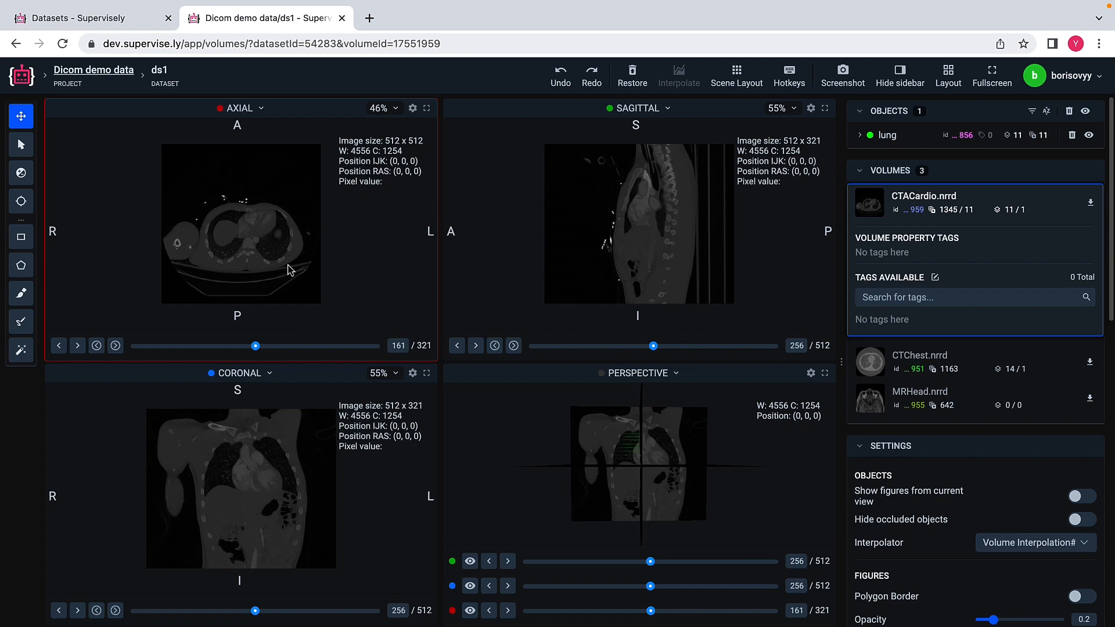
# Step: Review the lung object's masks one by one, from axial slice 162 through slice 260
pyautogui.click(859, 135)
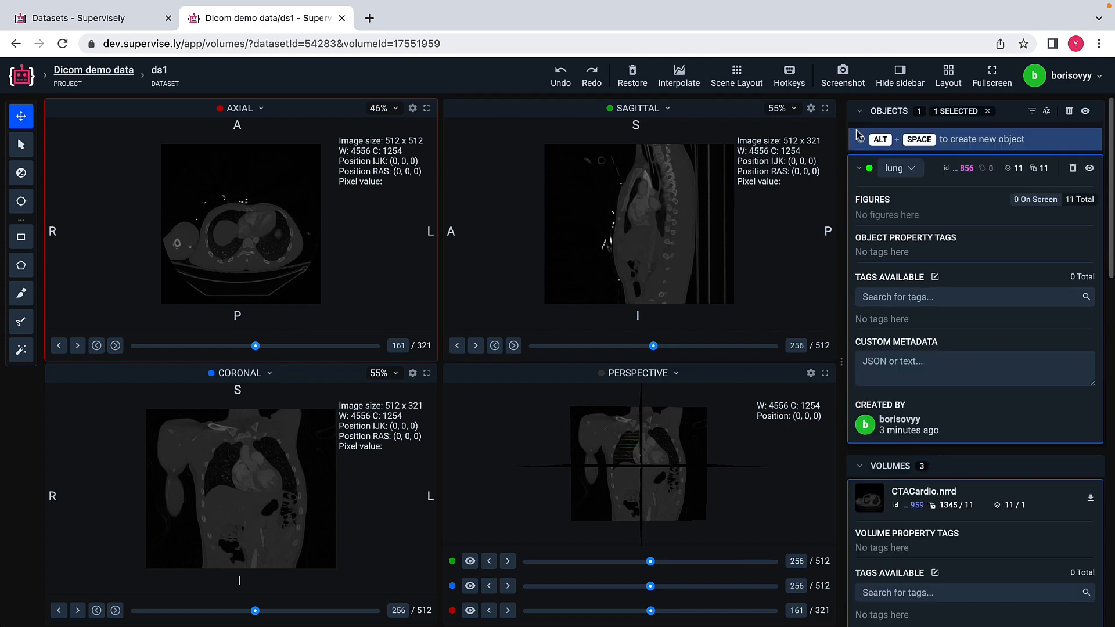
pyautogui.click(1079, 203)
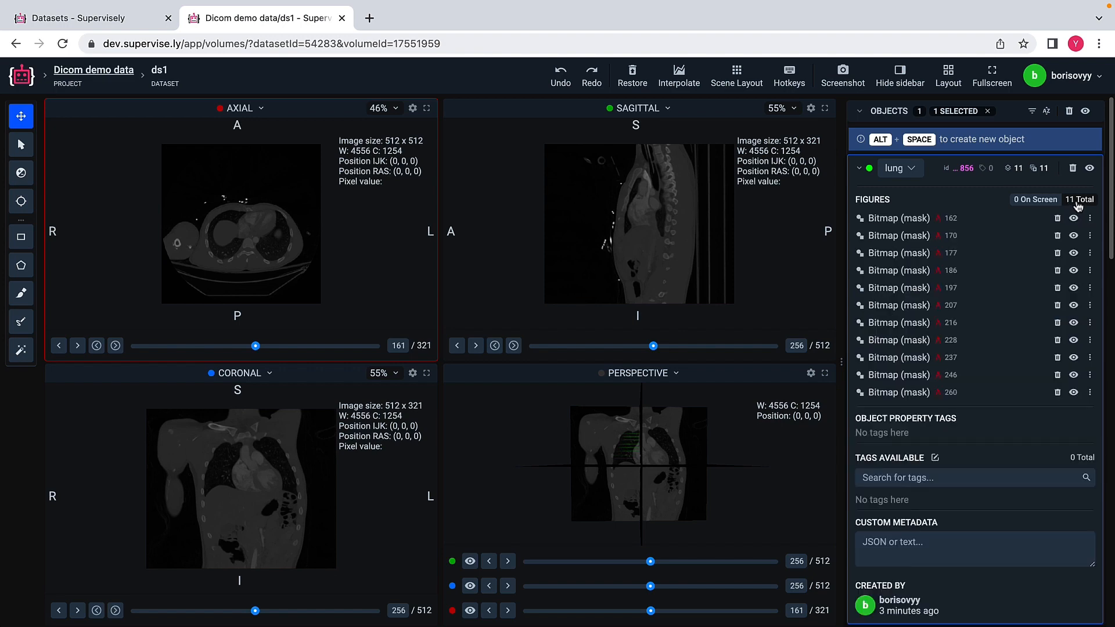
pyautogui.click(904, 221)
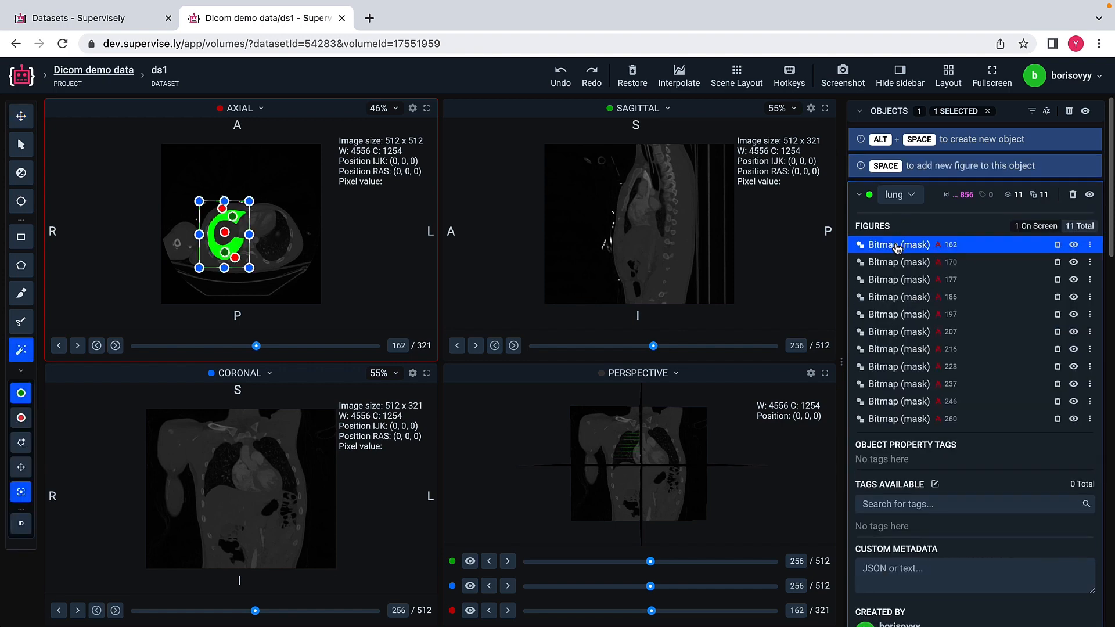
pyautogui.scroll(5, 225, 232)
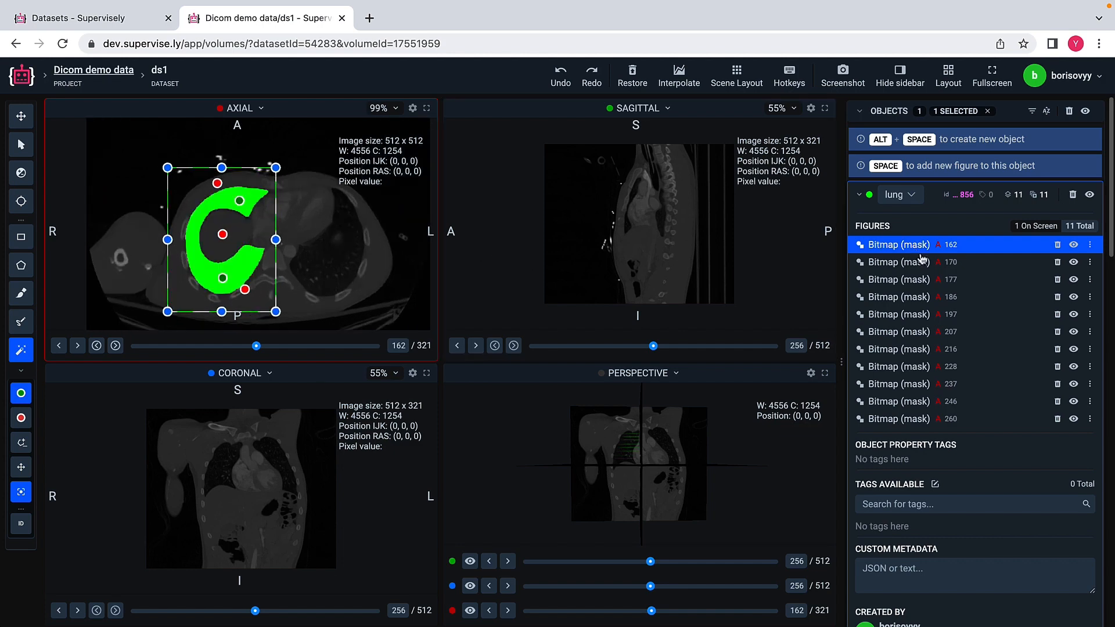
pyautogui.click(903, 263)
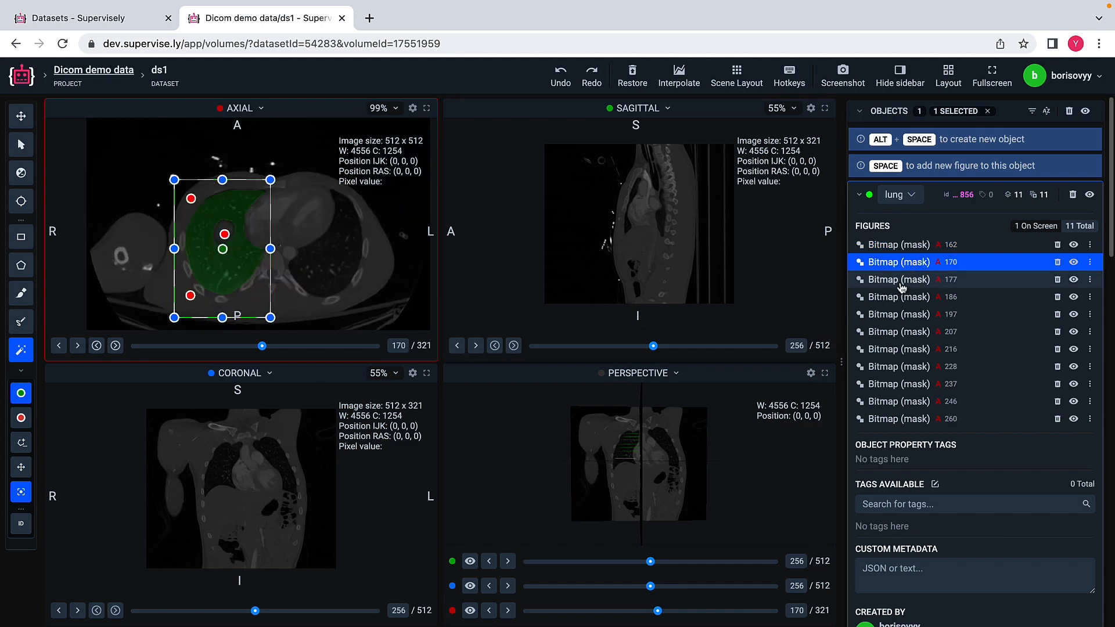
pyautogui.click(901, 282)
pyautogui.click(895, 303)
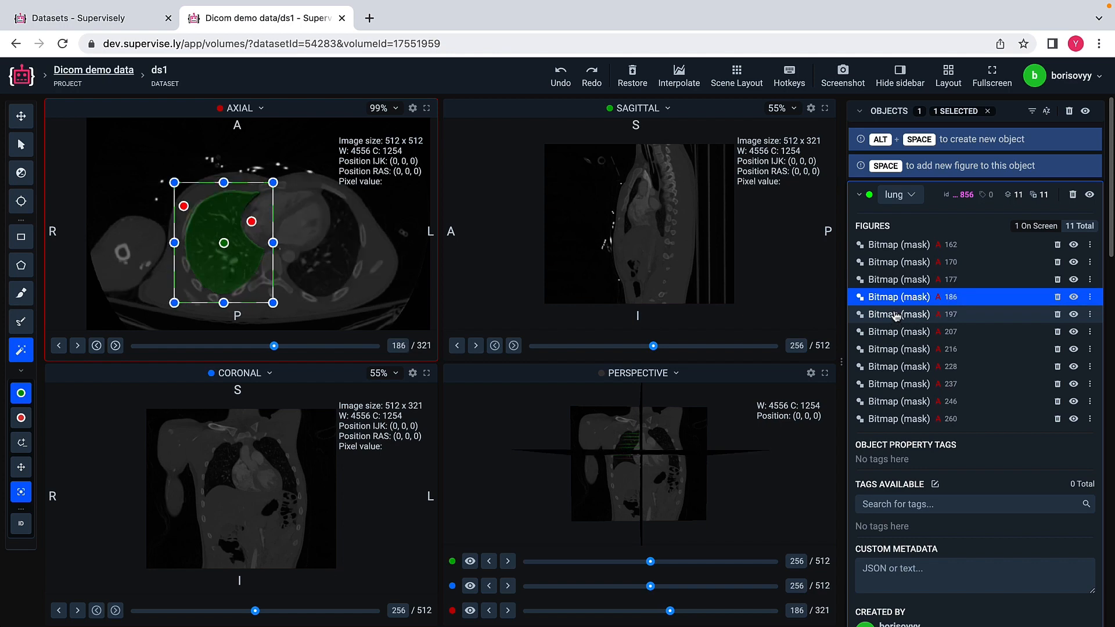
pyautogui.click(894, 316)
pyautogui.click(895, 334)
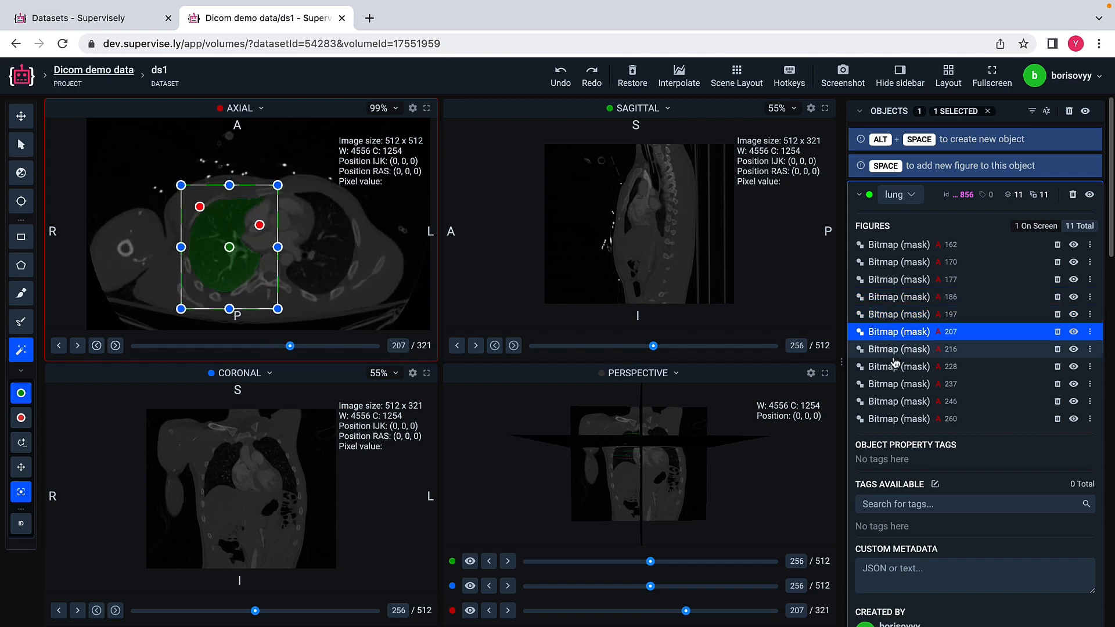
pyautogui.click(895, 354)
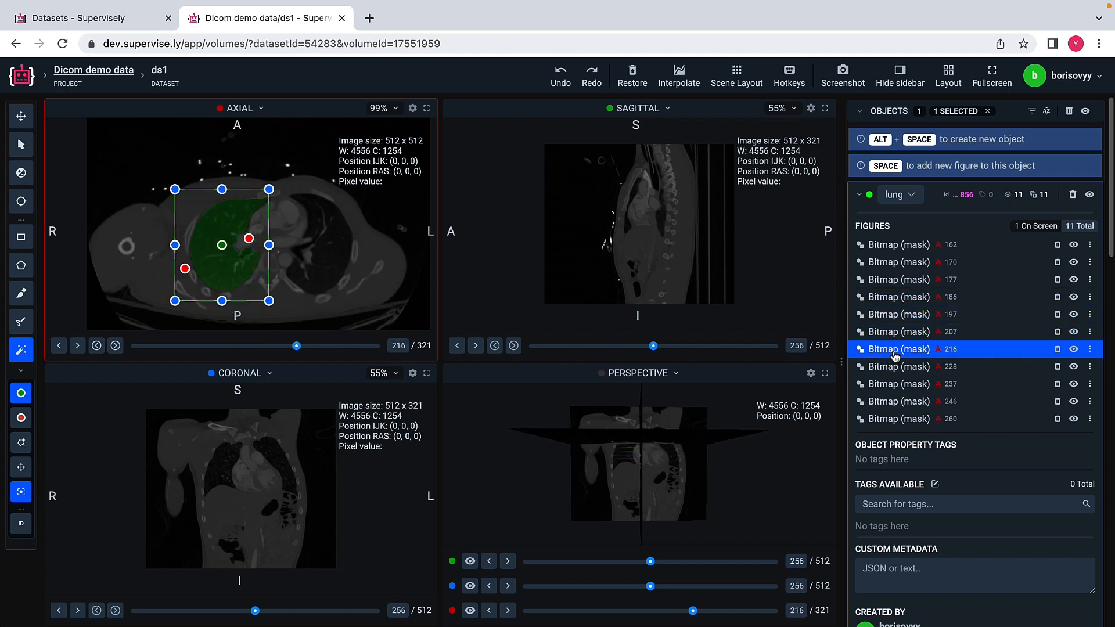
pyautogui.click(895, 367)
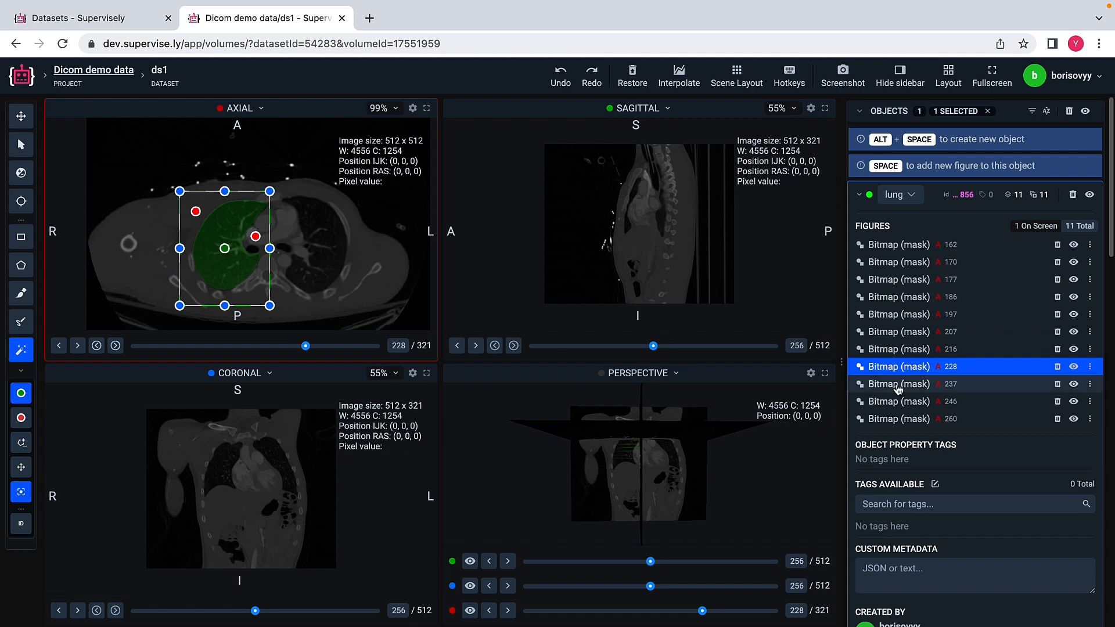
pyautogui.click(898, 386)
pyautogui.click(897, 402)
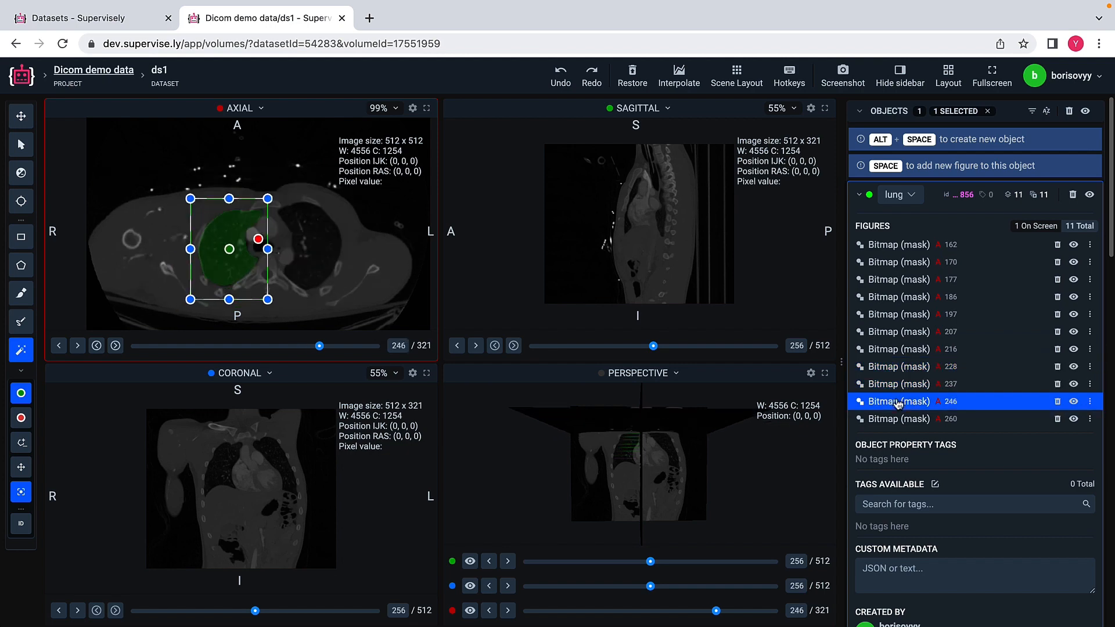
pyautogui.click(897, 419)
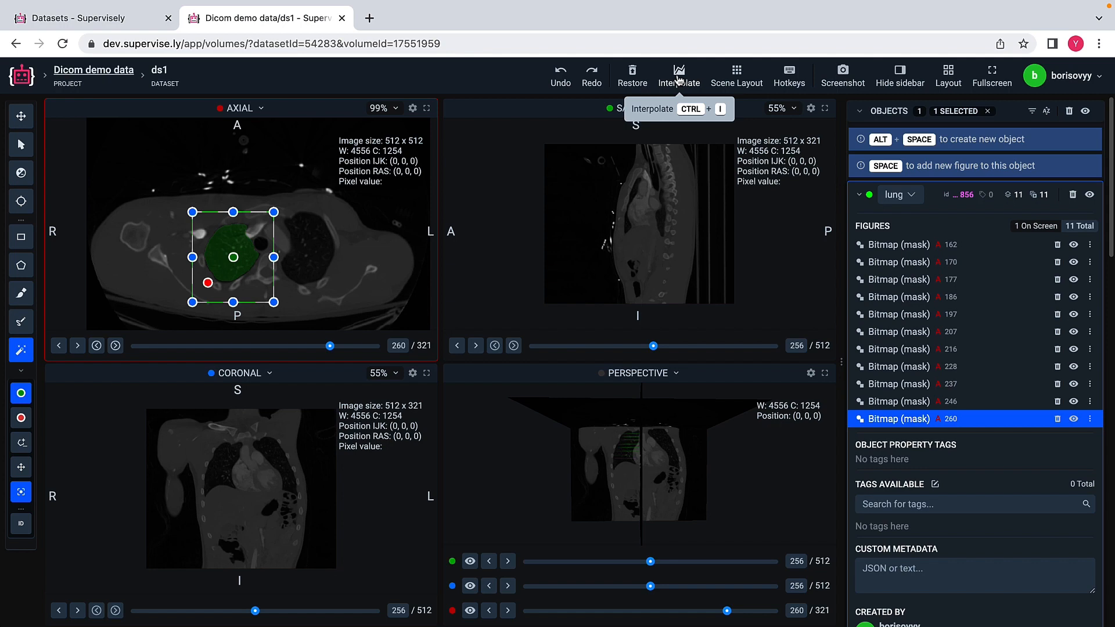
# Step: Interpolate the lung masks into a 3D figure and hide all the lung's figures except the 3D interpolation
pyautogui.click(678, 79)
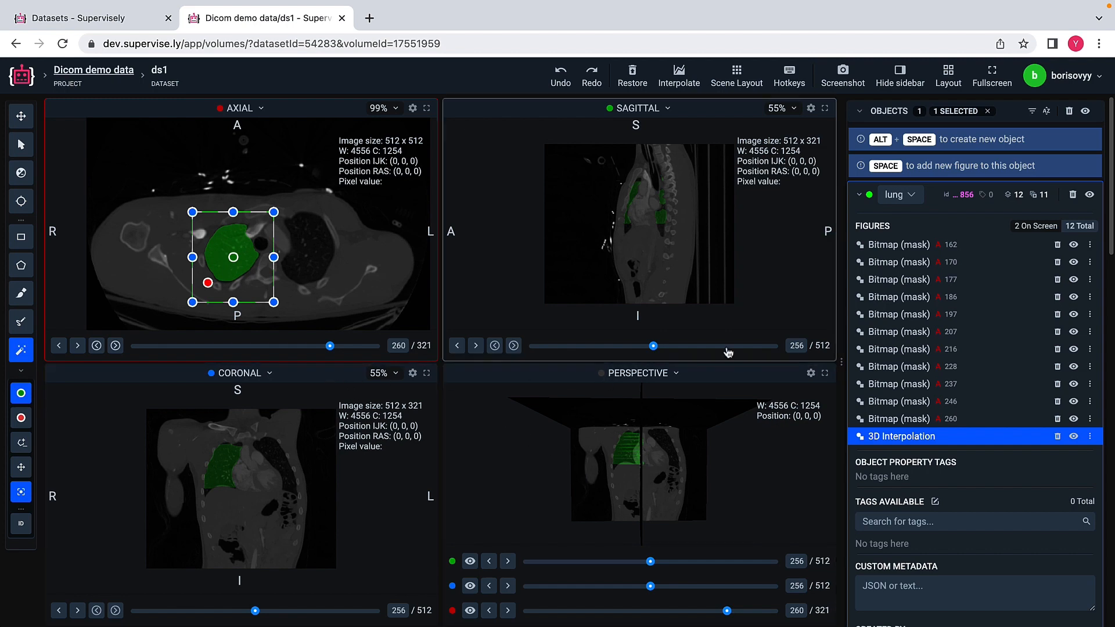
pyautogui.click(1089, 196)
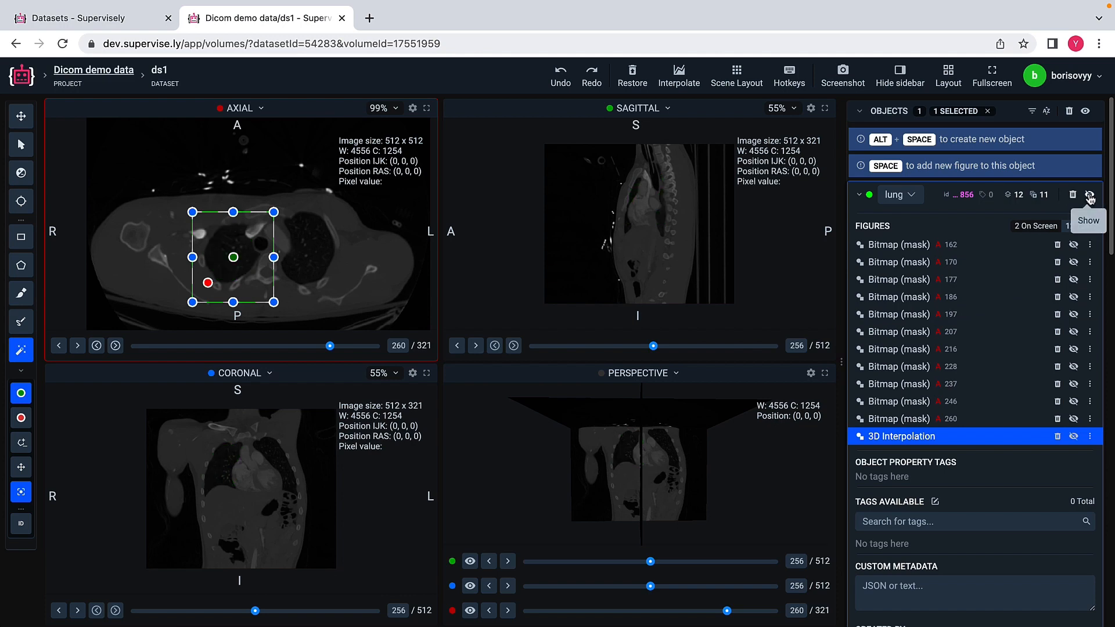
pyautogui.click(1074, 437)
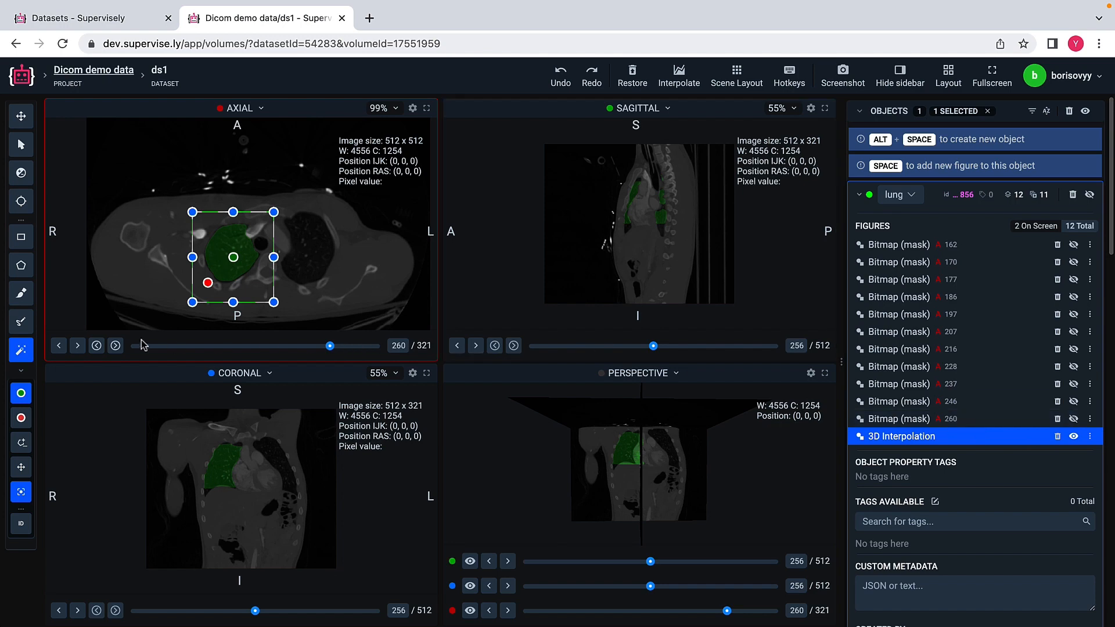
# Step: Examine the interpolated lung on the axial slices from 260 back to 243
pyautogui.click(59, 348)
pyautogui.click(59, 347)
pyautogui.click(60, 347)
pyautogui.click(59, 348)
pyautogui.click(59, 347)
pyautogui.click(59, 347)
pyautogui.click(59, 348)
pyautogui.click(59, 347)
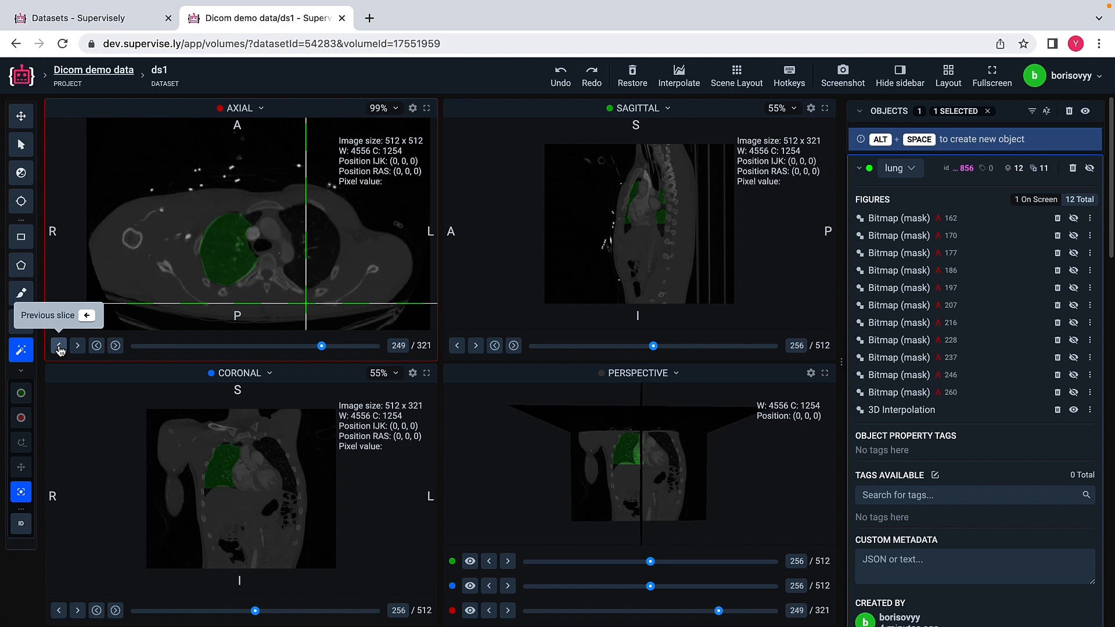
pyautogui.click(59, 347)
pyautogui.click(59, 347)
pyautogui.click(59, 347)
pyautogui.click(59, 348)
pyautogui.click(60, 348)
pyautogui.click(60, 347)
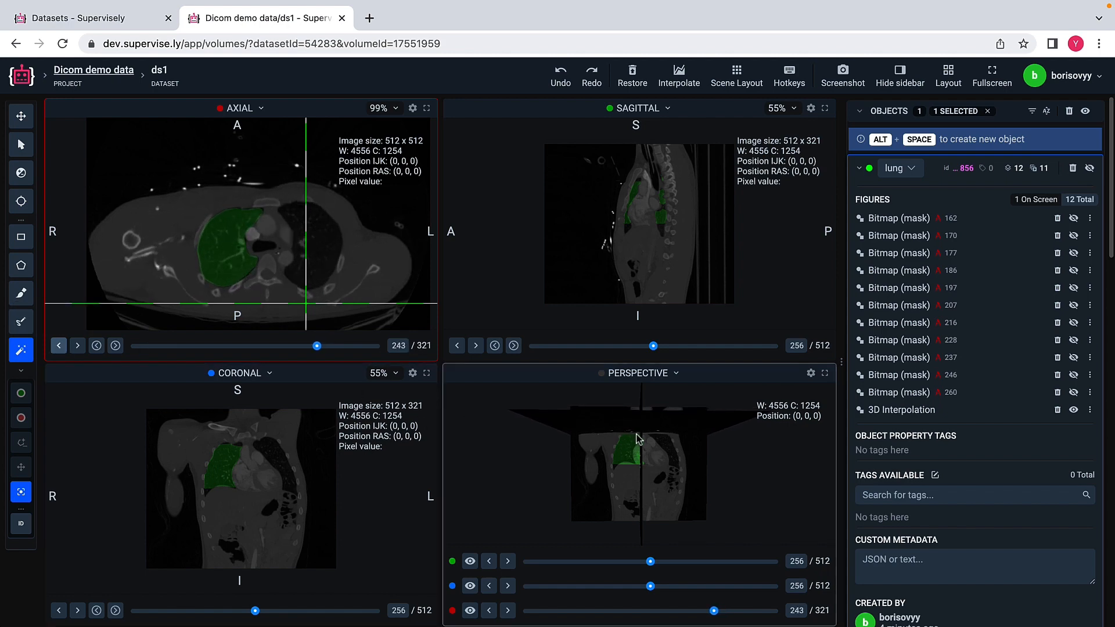
# Step: Go to axial slice 157 and check where the interpolated lung begins around slices 161 to 163
pyautogui.moveTo(316, 346); pyautogui.dragTo(252, 346)
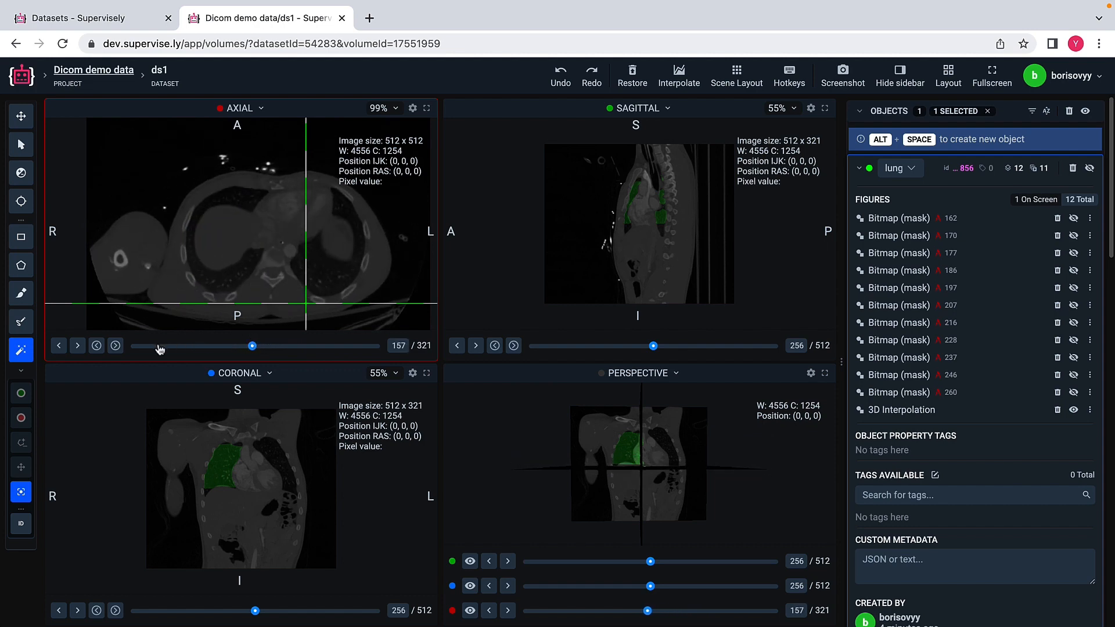
pyautogui.click(82, 349)
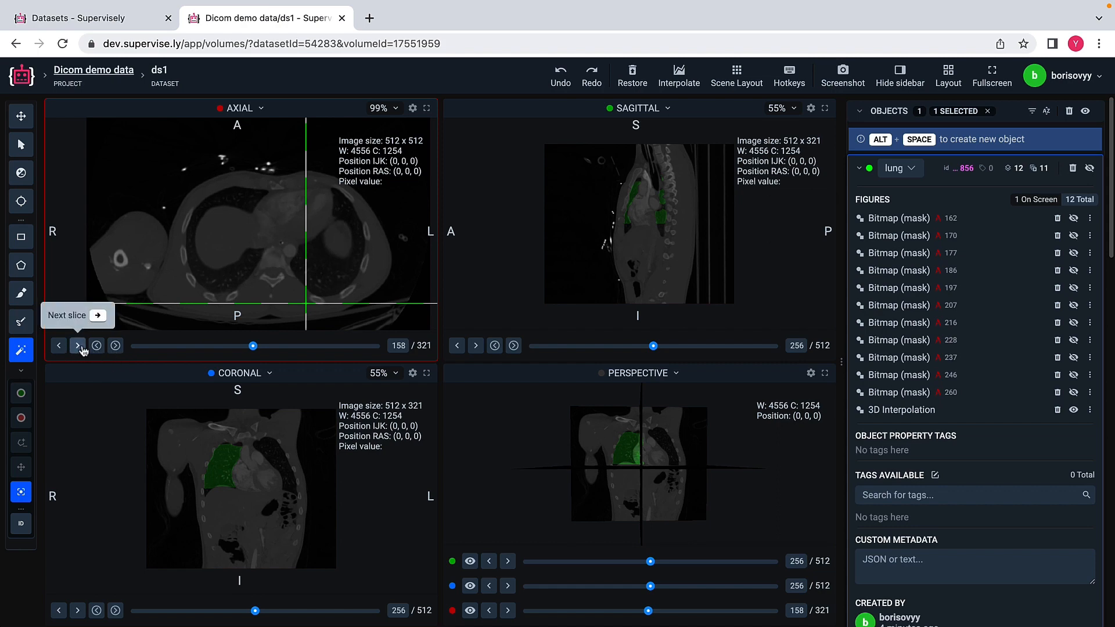
pyautogui.click(77, 346)
pyautogui.click(77, 346)
pyautogui.click(78, 346)
pyautogui.click(77, 346)
pyautogui.click(78, 346)
pyautogui.click(78, 346)
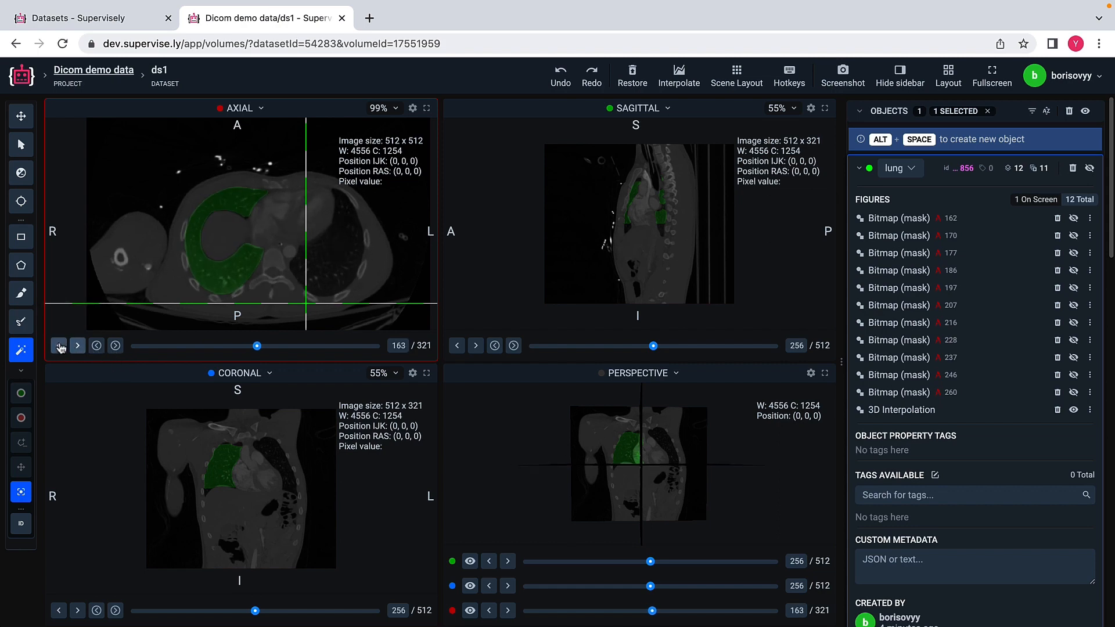
pyautogui.click(59, 346)
pyautogui.click(59, 346)
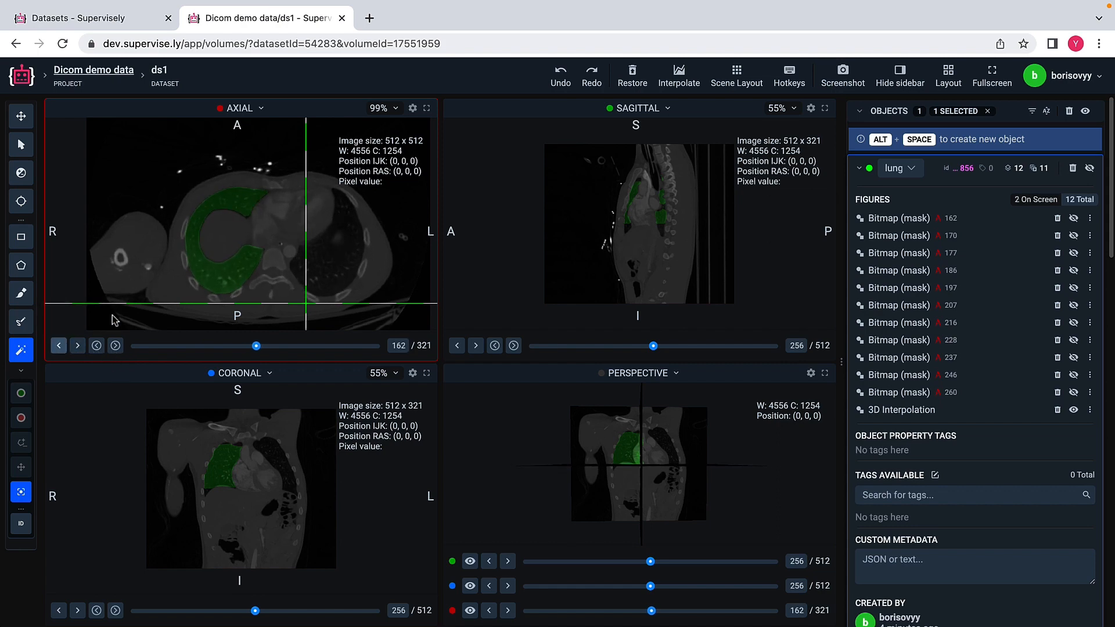
pyautogui.click(78, 347)
pyautogui.click(78, 346)
pyautogui.click(77, 347)
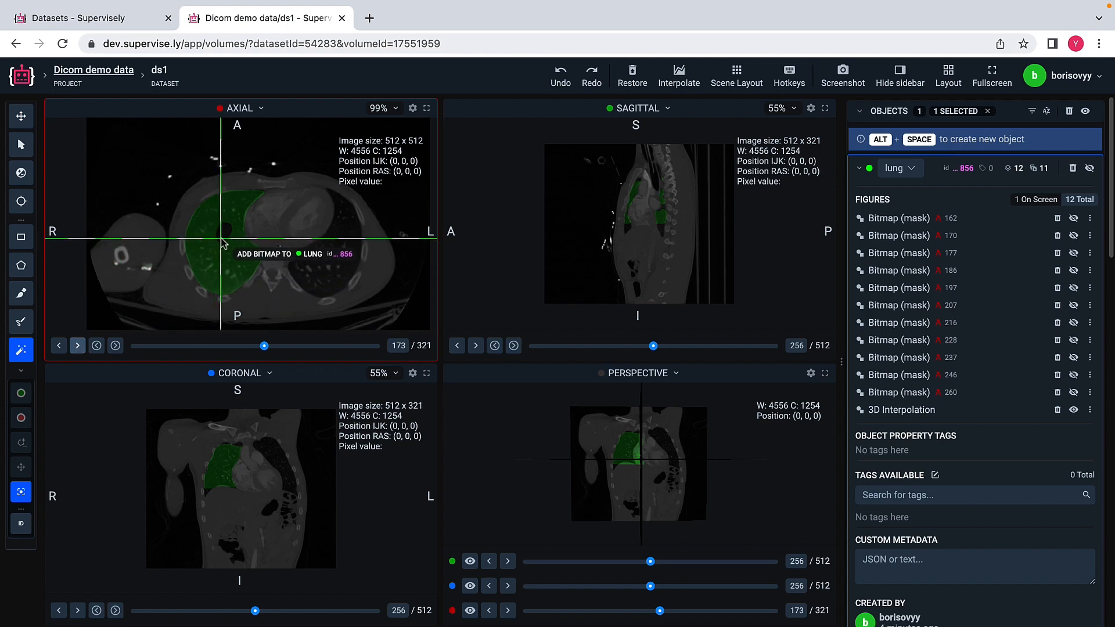
# Step: Examine how the interpolated lung mask follows the lung on axial slices 173 through 230
pyautogui.click(78, 347)
pyautogui.click(78, 346)
pyautogui.click(78, 347)
pyautogui.click(78, 347)
pyautogui.click(78, 347)
pyautogui.click(77, 346)
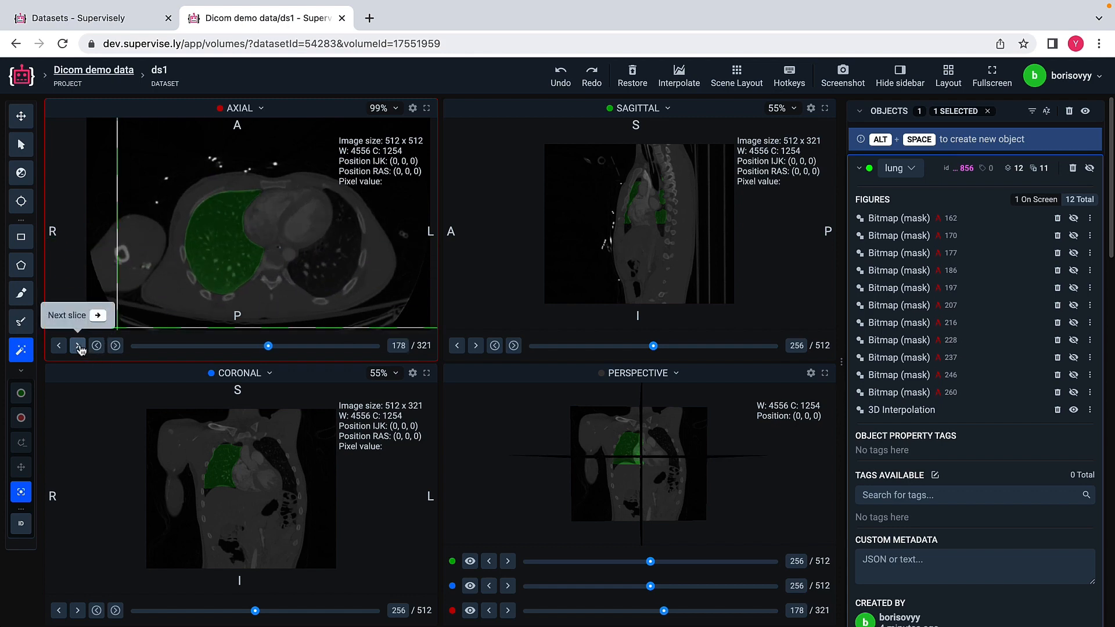
pyautogui.click(78, 347)
pyautogui.click(78, 346)
pyautogui.click(78, 347)
pyautogui.click(78, 347)
pyautogui.click(77, 347)
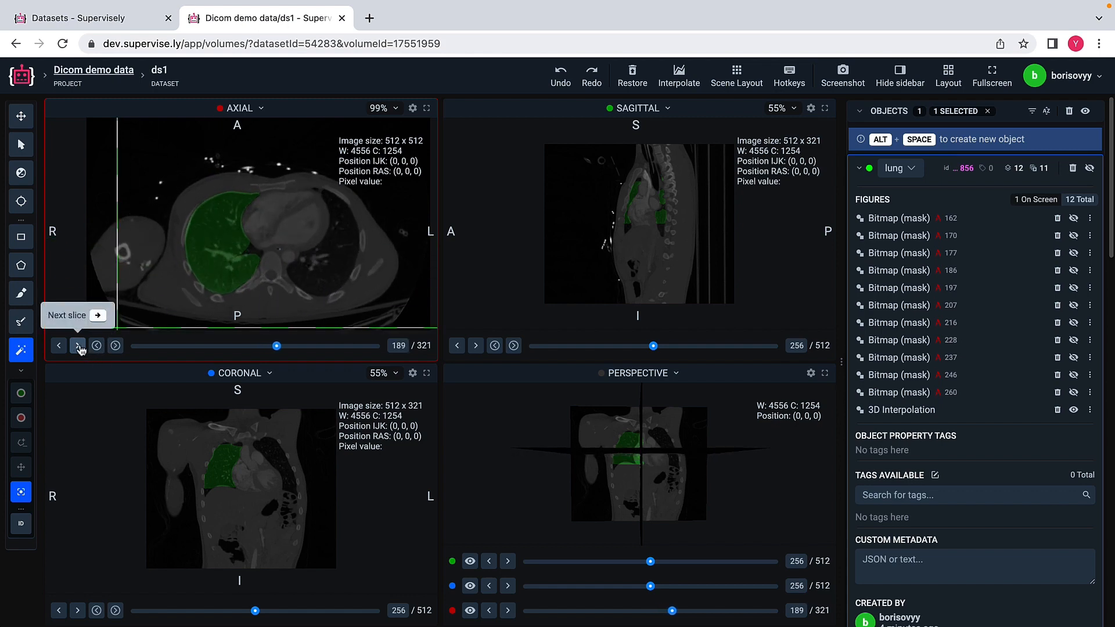
pyautogui.click(78, 346)
pyautogui.click(78, 346)
pyautogui.click(78, 347)
pyautogui.click(78, 347)
pyautogui.click(78, 346)
pyautogui.click(77, 347)
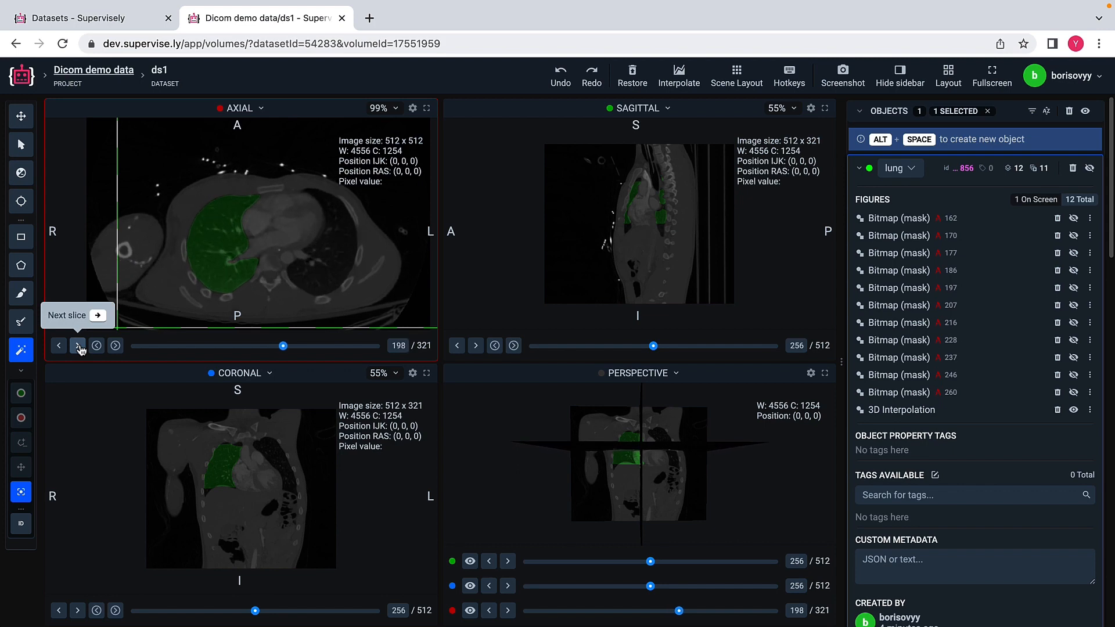
pyautogui.click(78, 346)
pyautogui.click(78, 347)
pyautogui.click(78, 346)
pyautogui.click(77, 346)
pyautogui.click(77, 347)
pyautogui.click(78, 347)
pyautogui.click(78, 347)
pyautogui.click(78, 346)
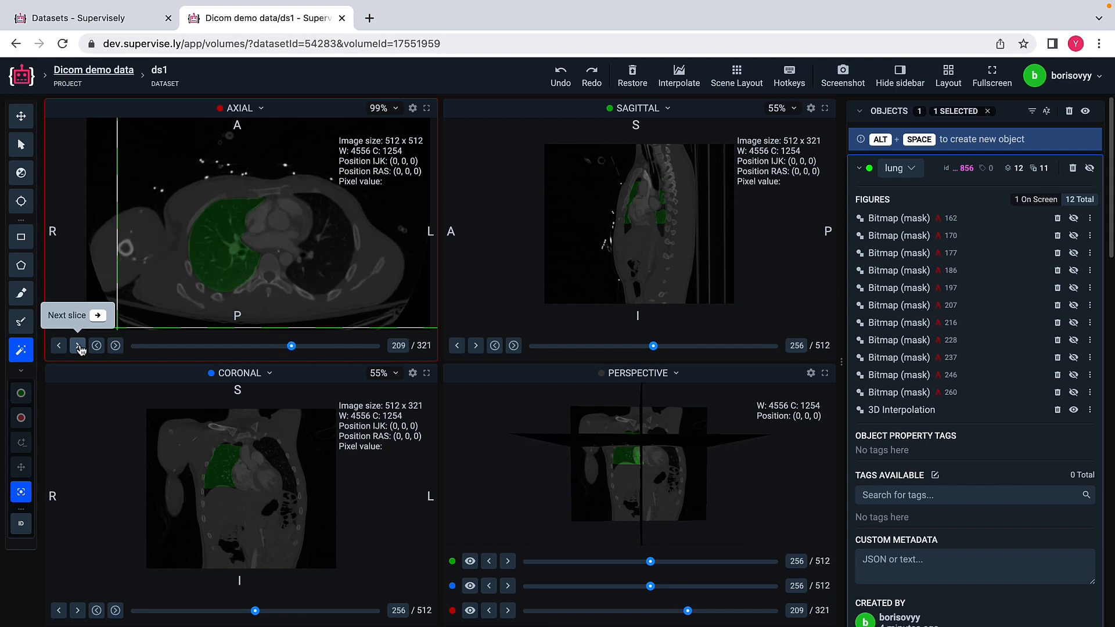
pyautogui.click(78, 346)
pyautogui.click(78, 347)
pyautogui.click(78, 347)
pyautogui.click(78, 346)
pyautogui.click(77, 347)
pyautogui.click(78, 346)
pyautogui.click(78, 347)
pyautogui.click(78, 347)
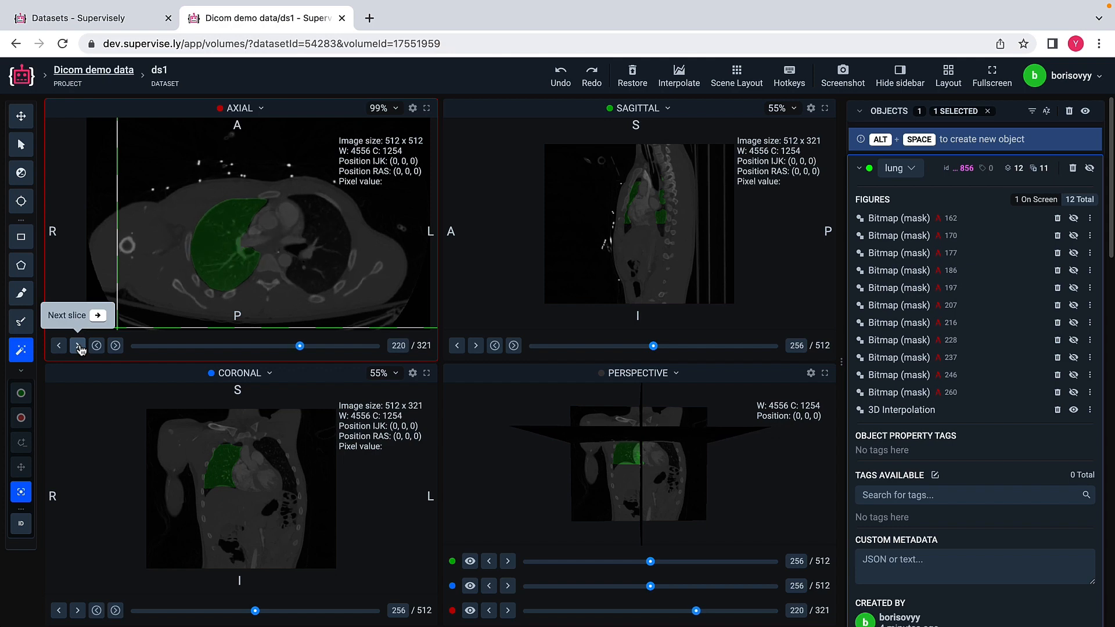
pyautogui.click(78, 347)
pyautogui.click(78, 346)
pyautogui.click(78, 347)
pyautogui.click(78, 346)
pyautogui.click(77, 347)
pyautogui.click(77, 346)
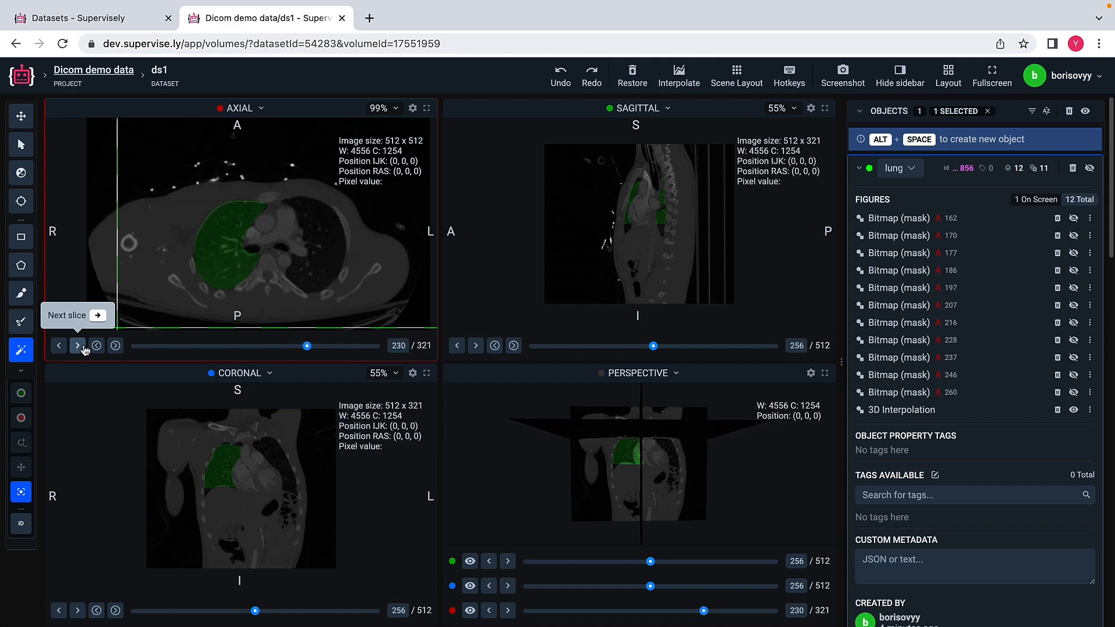
# Step: Examine the interpolated lung on the coronal slices from 256 back to 244
pyautogui.click(60, 611)
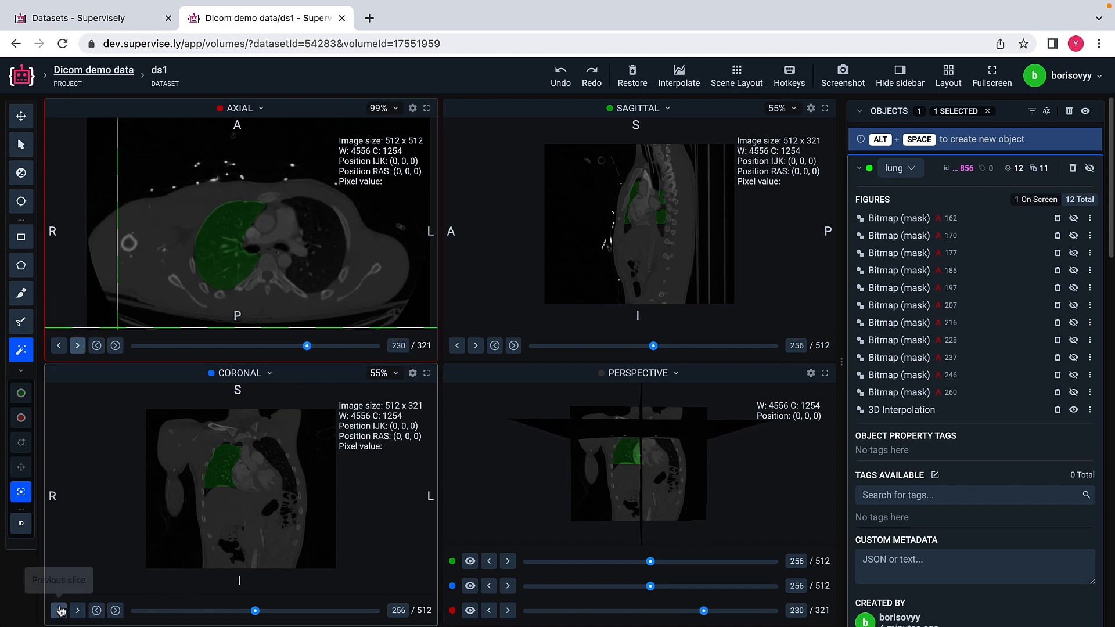
pyautogui.click(61, 611)
pyautogui.click(60, 610)
pyautogui.click(60, 610)
pyautogui.click(60, 610)
pyautogui.click(60, 610)
pyautogui.click(60, 611)
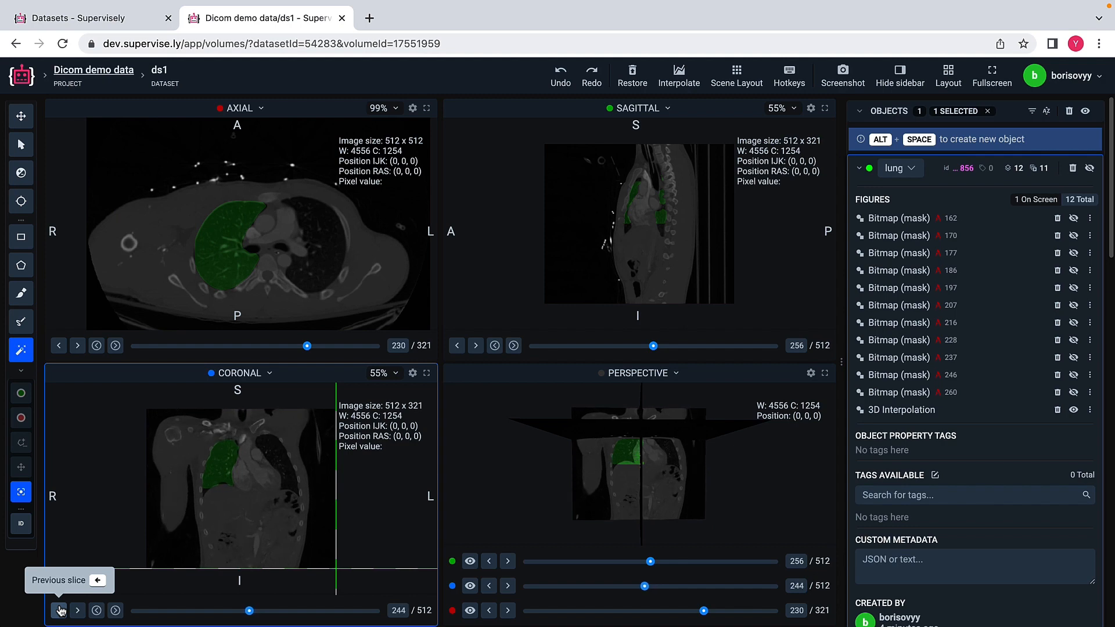
pyautogui.click(60, 610)
pyautogui.click(61, 611)
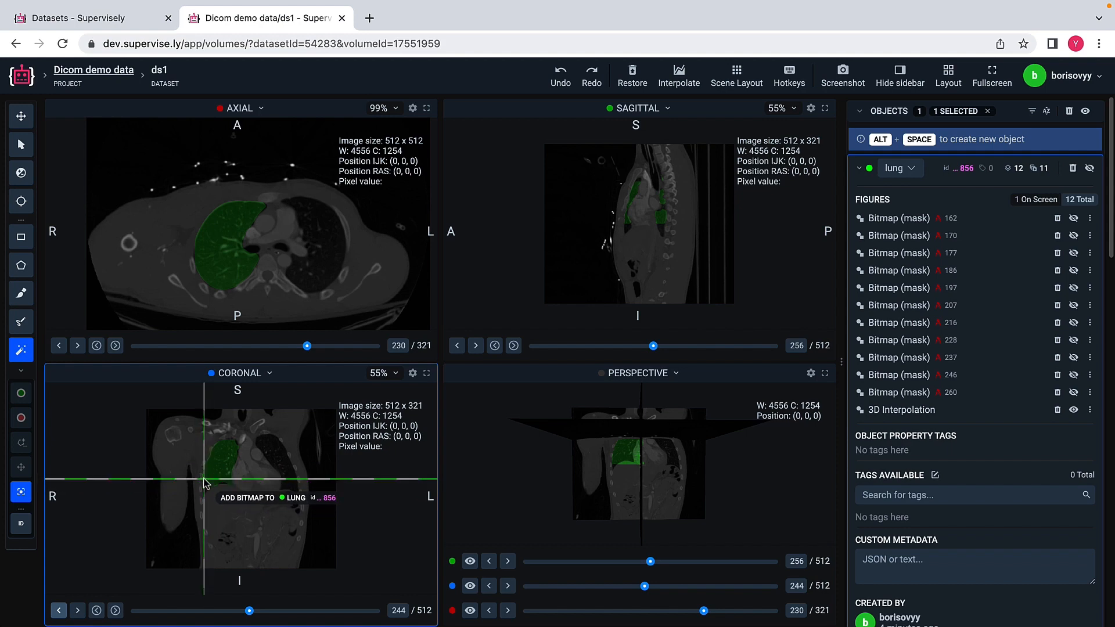
# Step: Hide the sagittal, coronal and axial slice planes in the perspective view
pyautogui.click(469, 561)
pyautogui.click(470, 587)
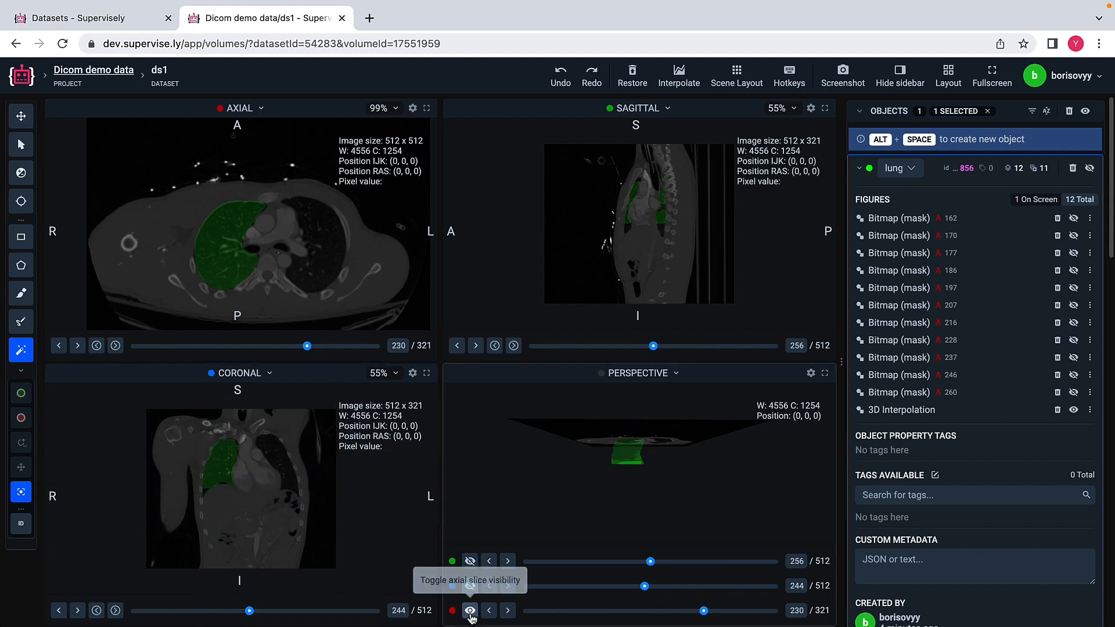
pyautogui.click(470, 611)
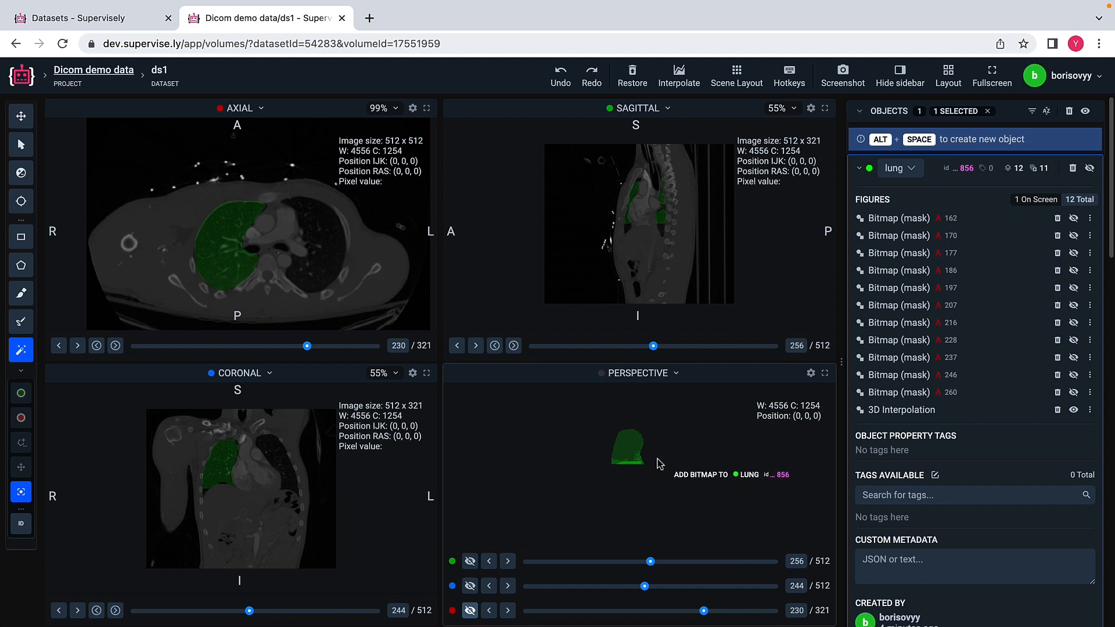
# Step: Enlarge the perspective view to fill the layout and rotate the 3D lung model to inspect its shape
pyautogui.click(21, 117)
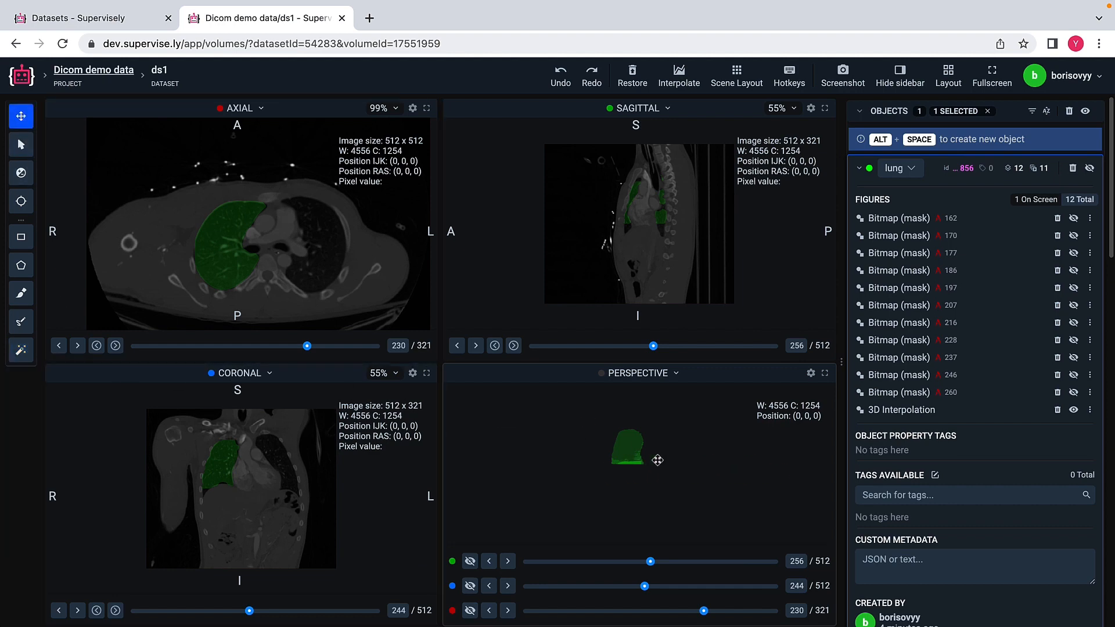
pyautogui.moveTo(676, 471); pyautogui.dragTo(641, 482)
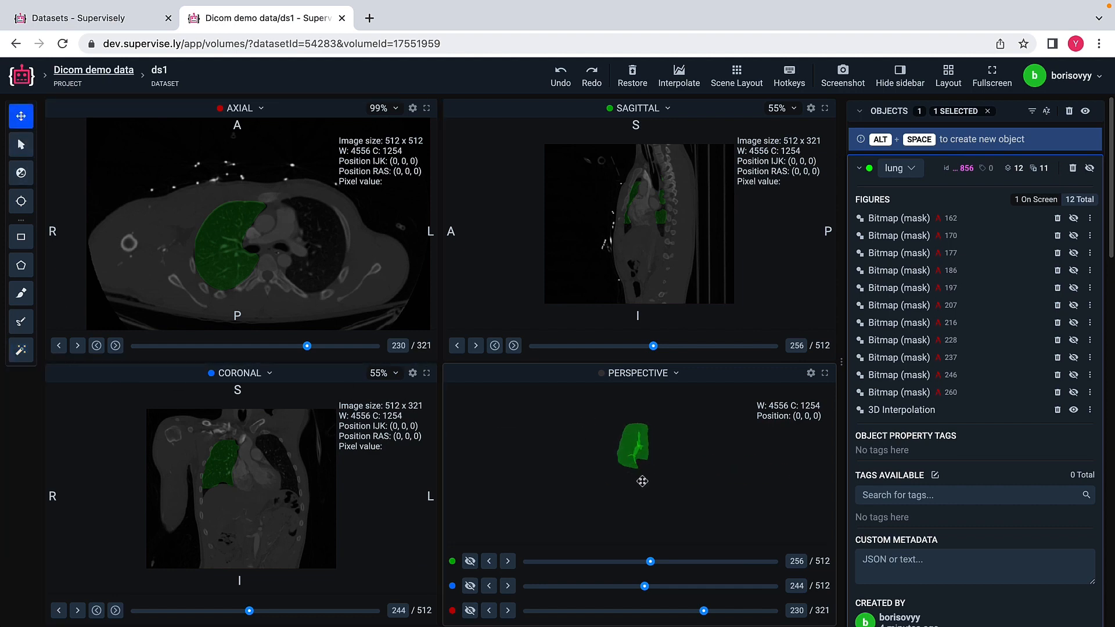
pyautogui.click(825, 373)
pyautogui.moveTo(504, 343); pyautogui.dragTo(321, 389)
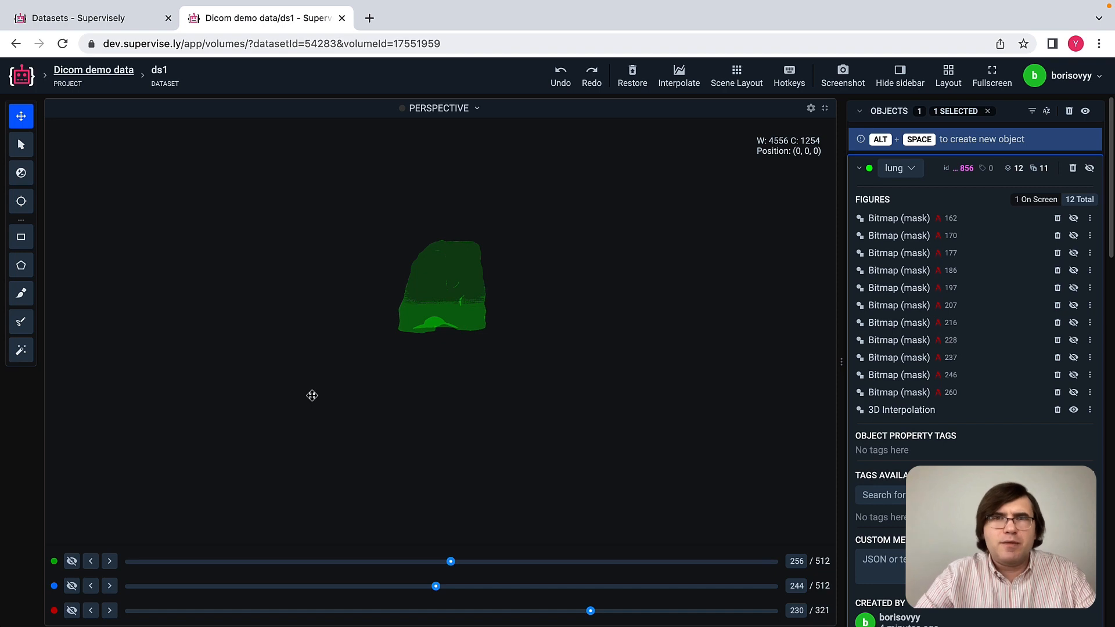